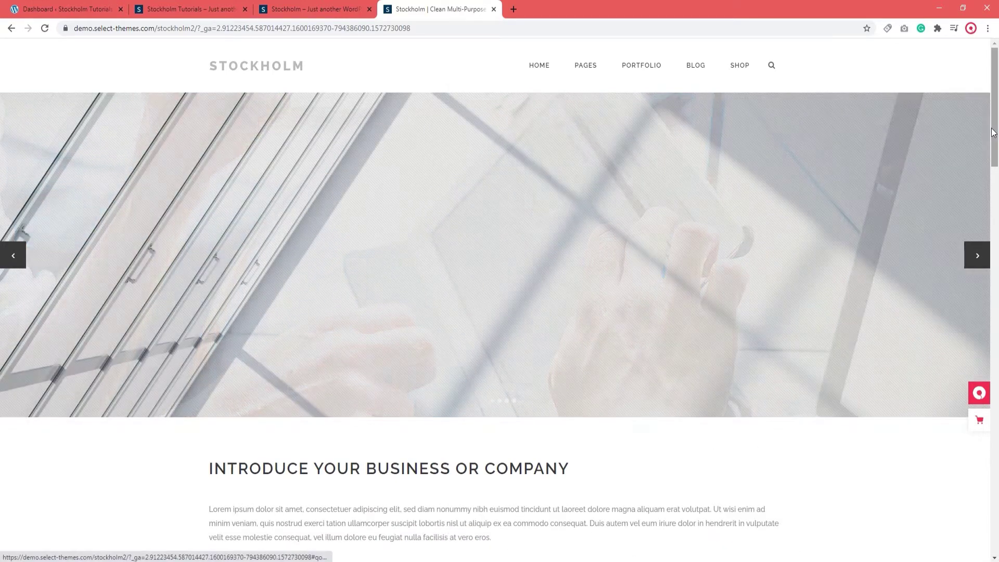
# View the Stockholm demo page's footer, then switch to the Stockholm Tutorials site.
pyautogui.moveTo(992, 133); pyautogui.dragTo(990, 531)
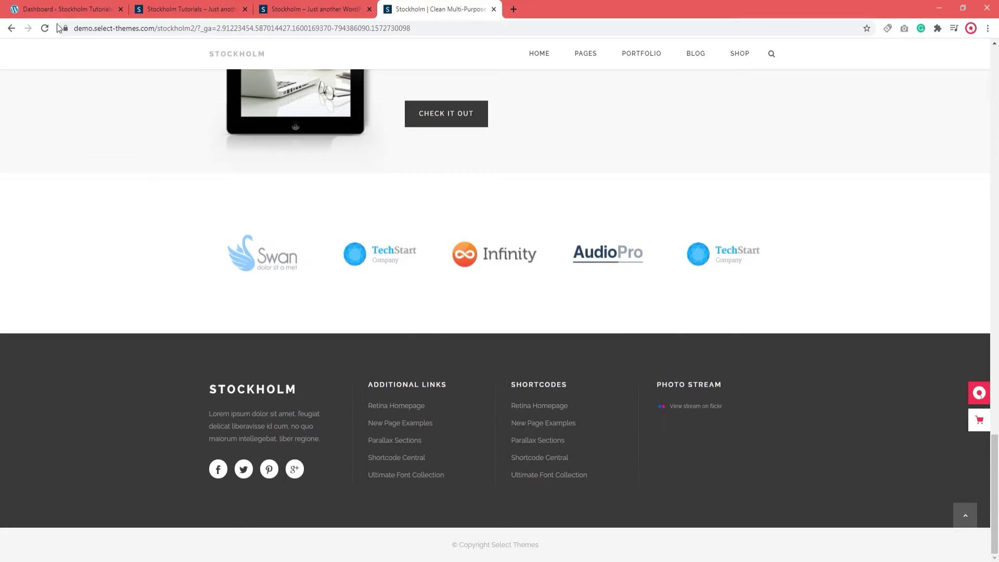
pyautogui.click(161, 9)
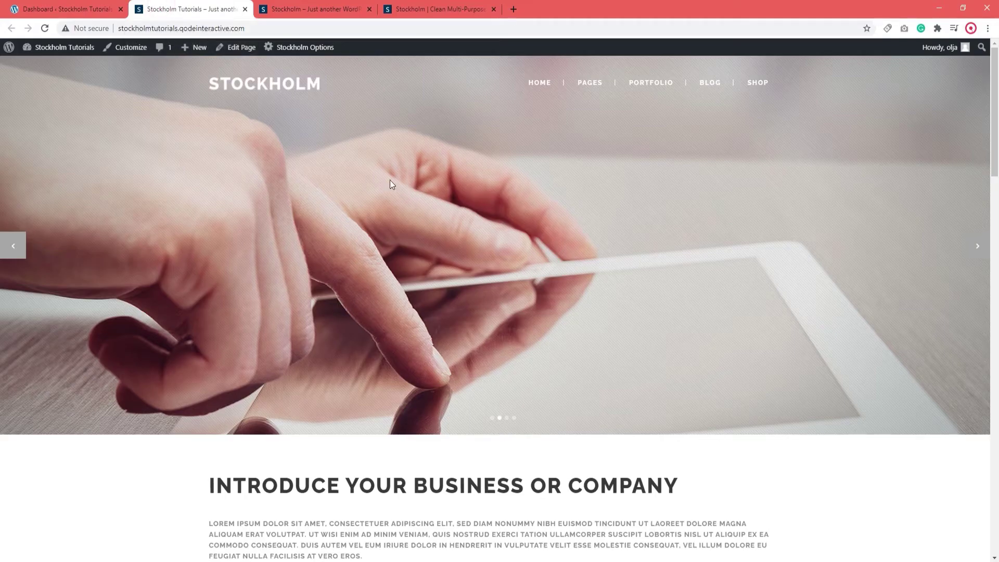
# Open the Stockholm theme's Footer options page under Select Options in the WordPress admin.
pyautogui.scroll(-15, 976, 201)
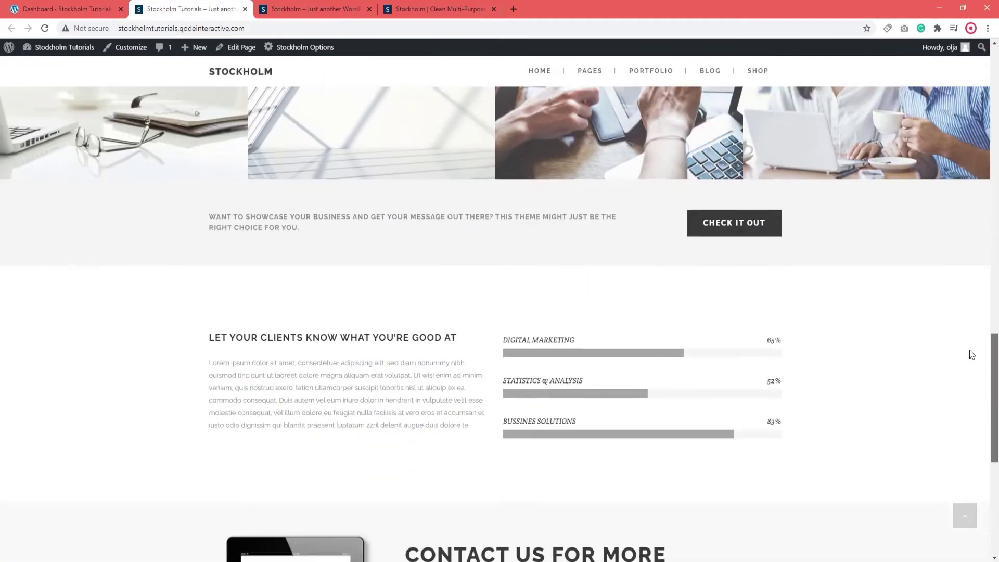
pyautogui.scroll(-7, 970, 353)
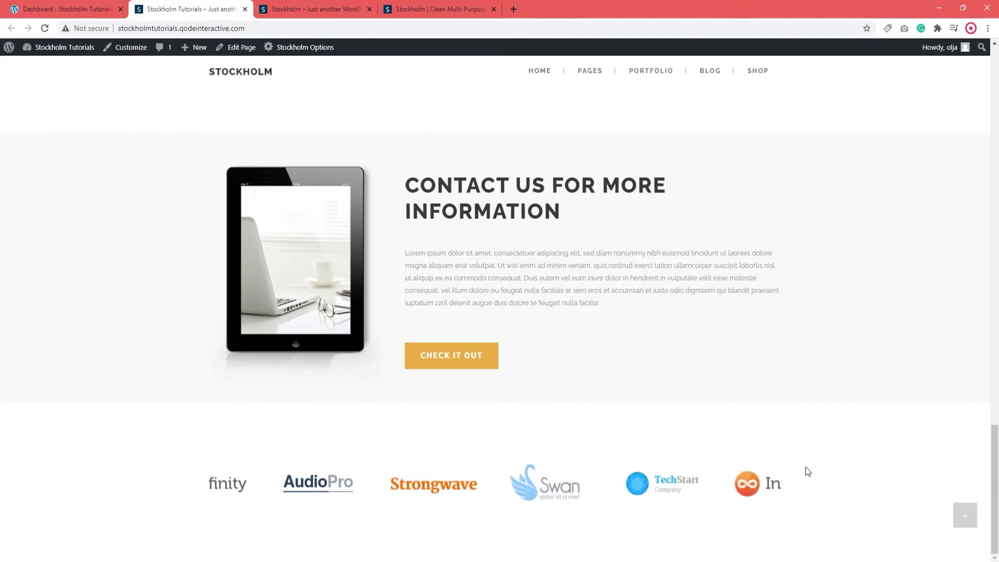
pyautogui.click(86, 14)
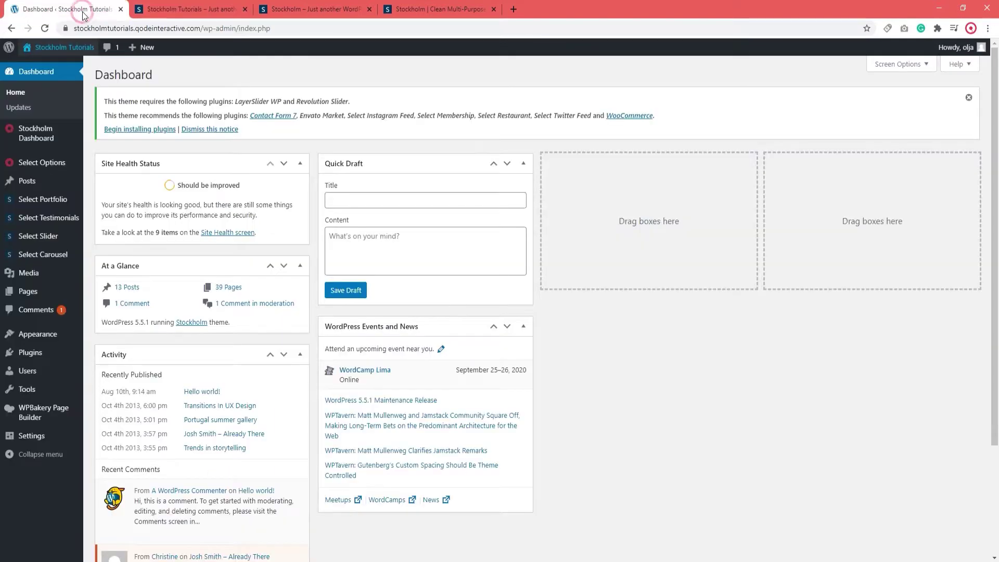
pyautogui.moveTo(25, 136)
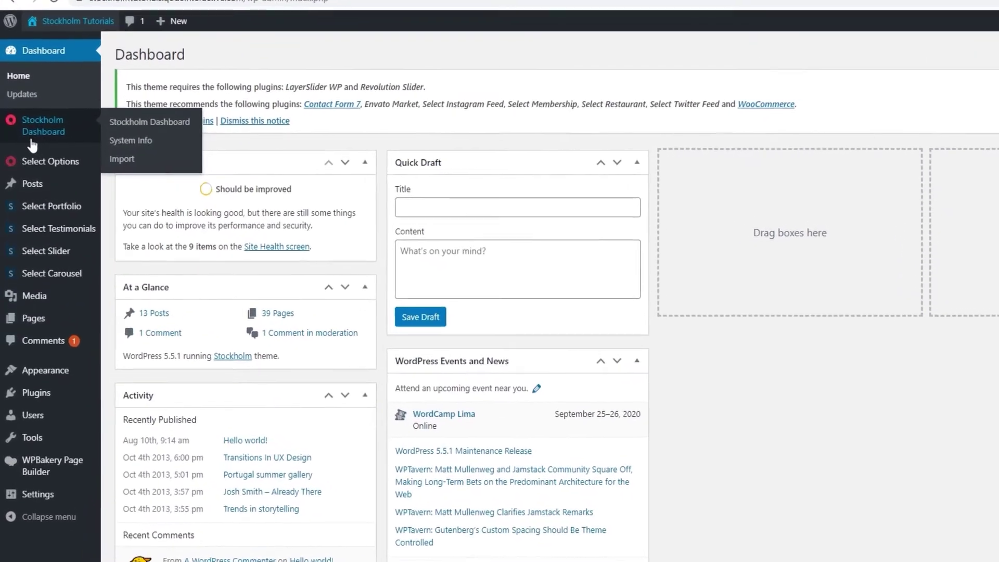
pyautogui.moveTo(39, 163)
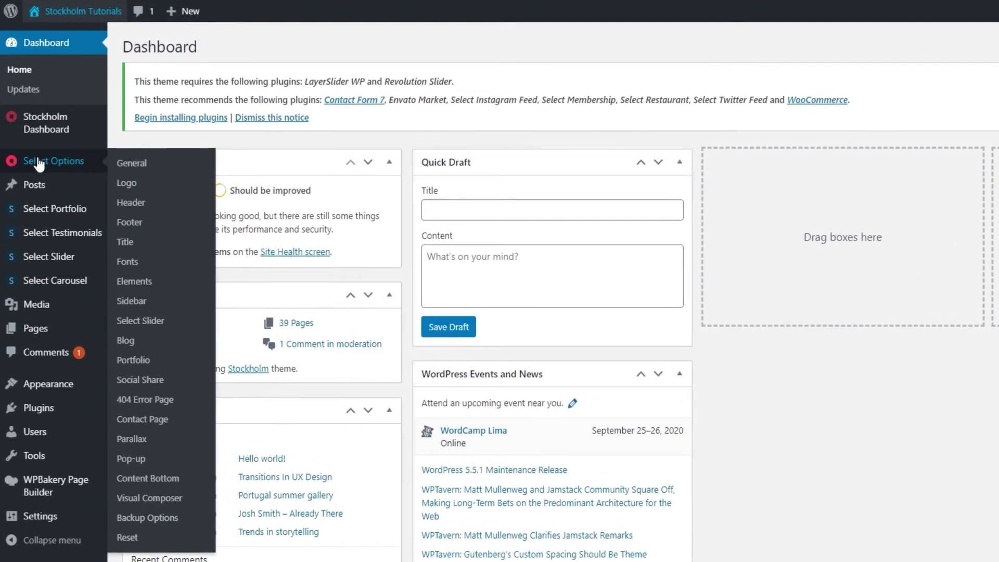
pyautogui.click(135, 222)
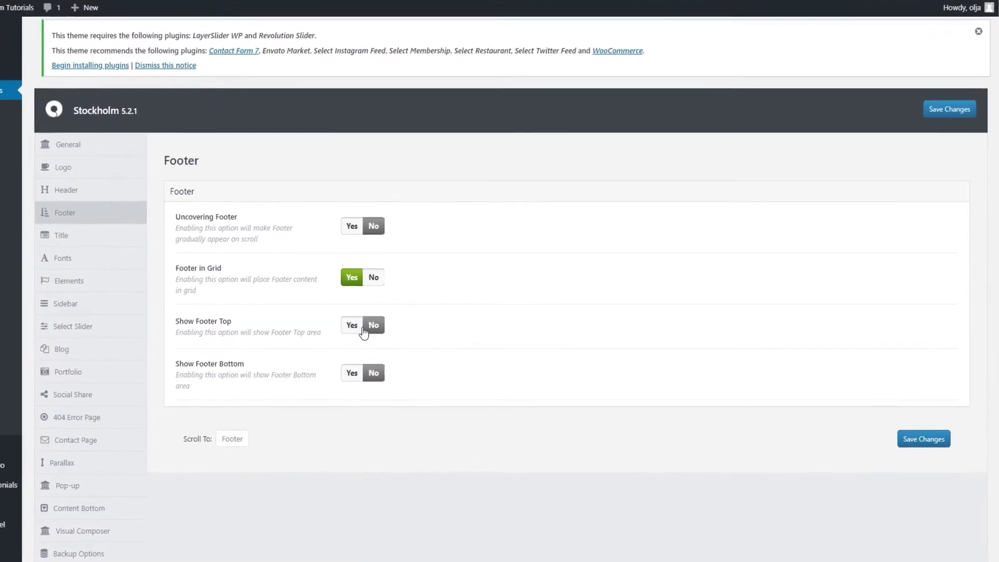
# Set Show Footer Top to Yes and review its column settings, with Footer Top Columns at 4.
pyautogui.click(338, 318)
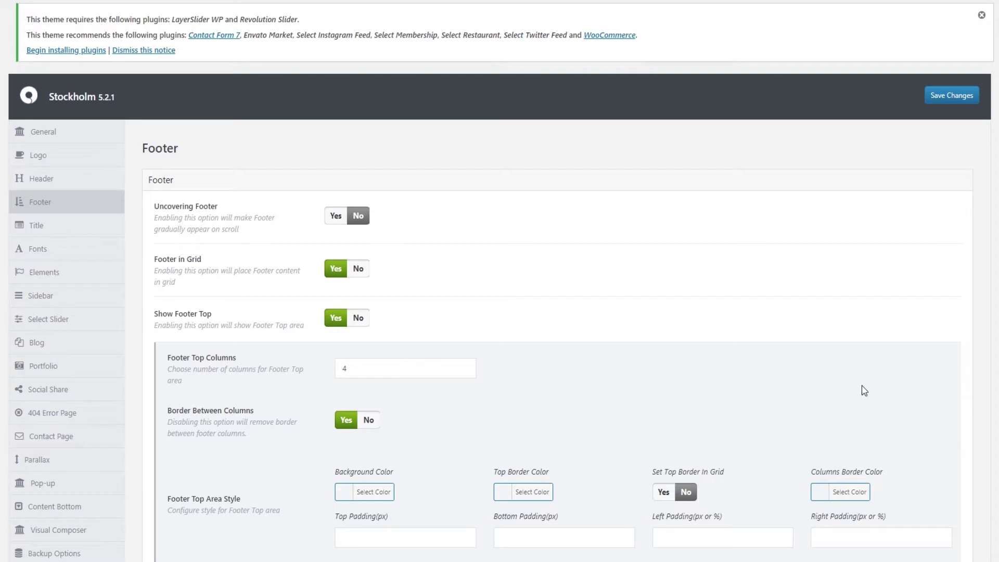
pyautogui.scroll(-2, 864, 390)
pyautogui.scroll(-1, 863, 390)
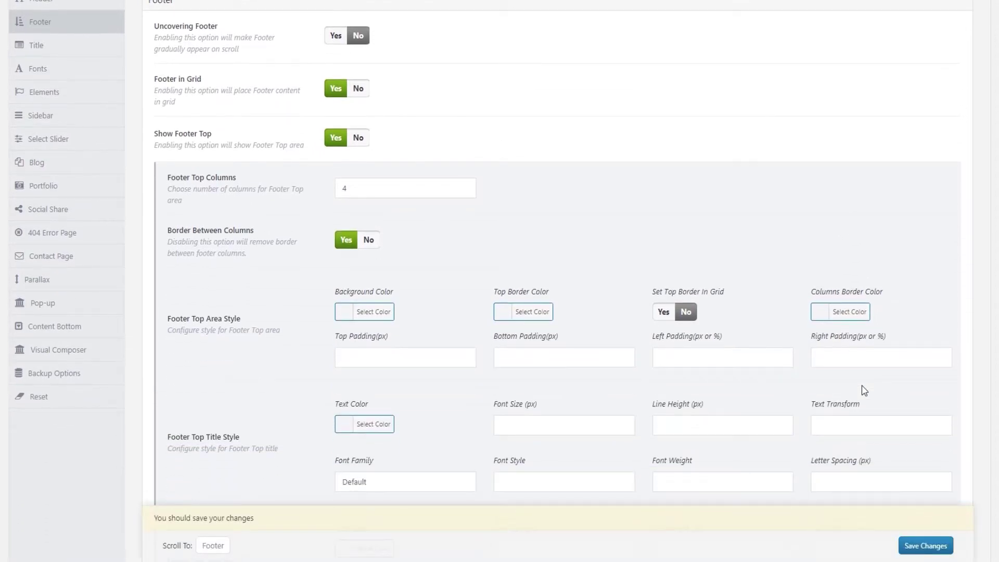
pyautogui.scroll(-1, 863, 390)
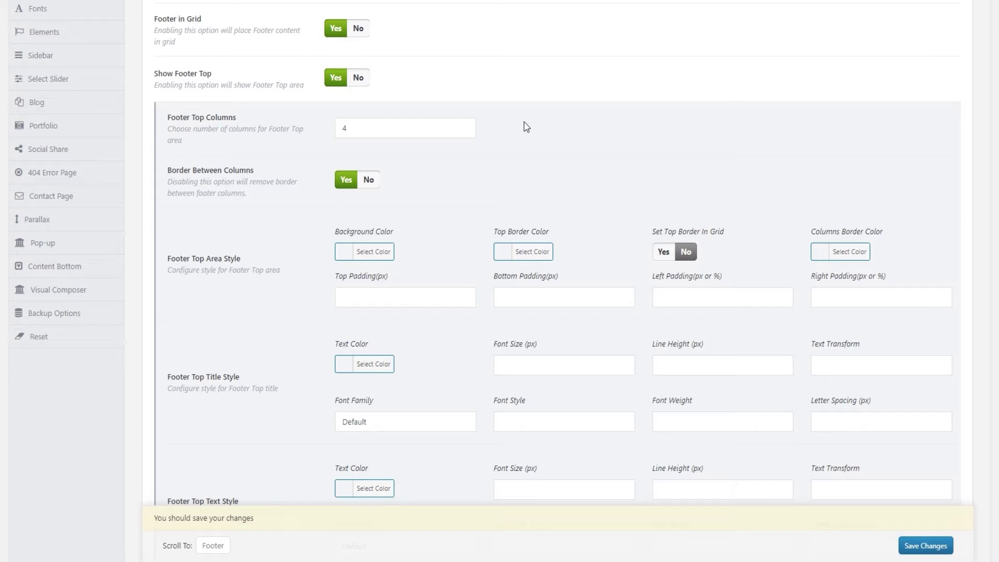
pyautogui.click(458, 134)
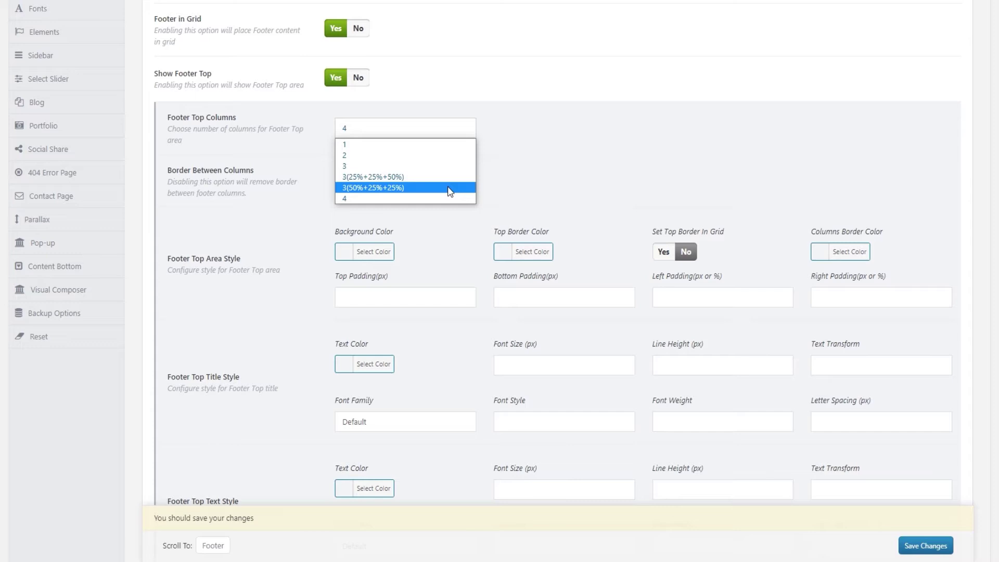
pyautogui.click(424, 198)
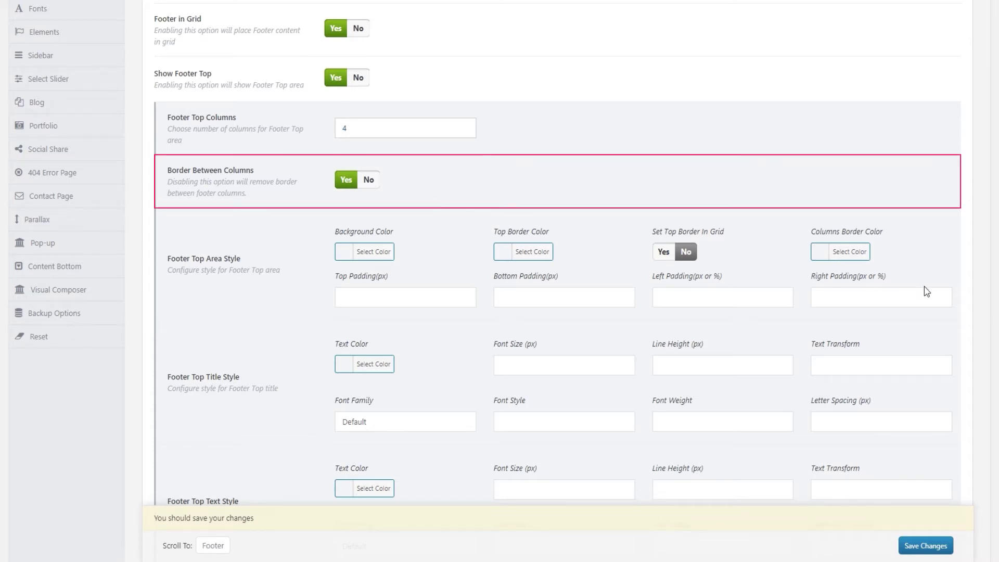
pyautogui.moveTo(995, 254); pyautogui.dragTo(994, 349)
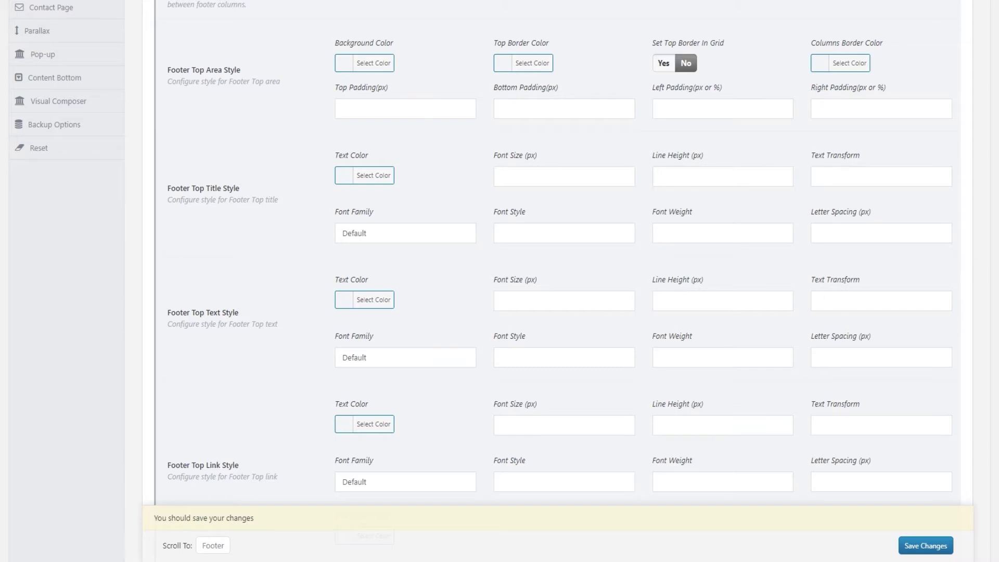
pyautogui.scroll(-2, 955, 257)
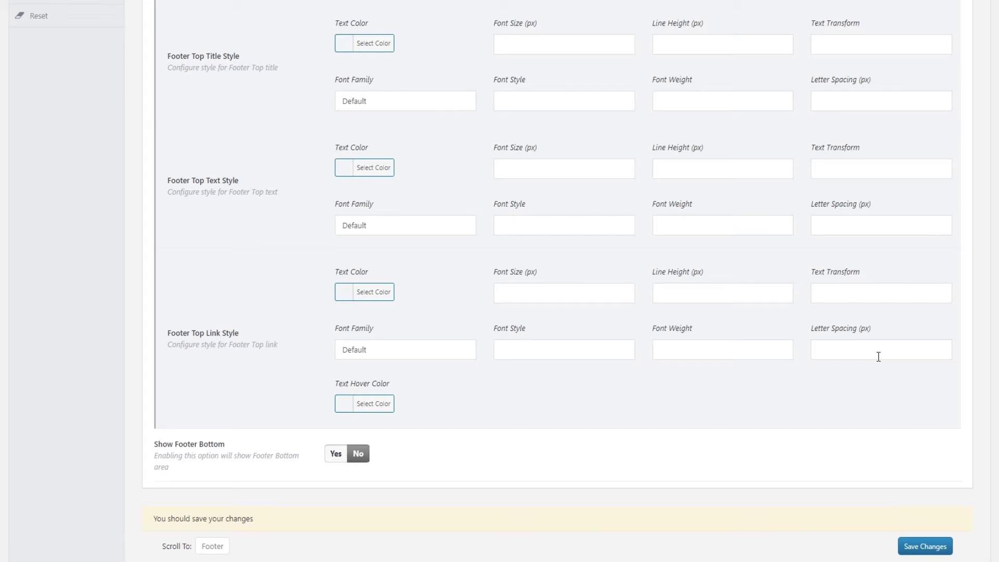
pyautogui.click(995, 388)
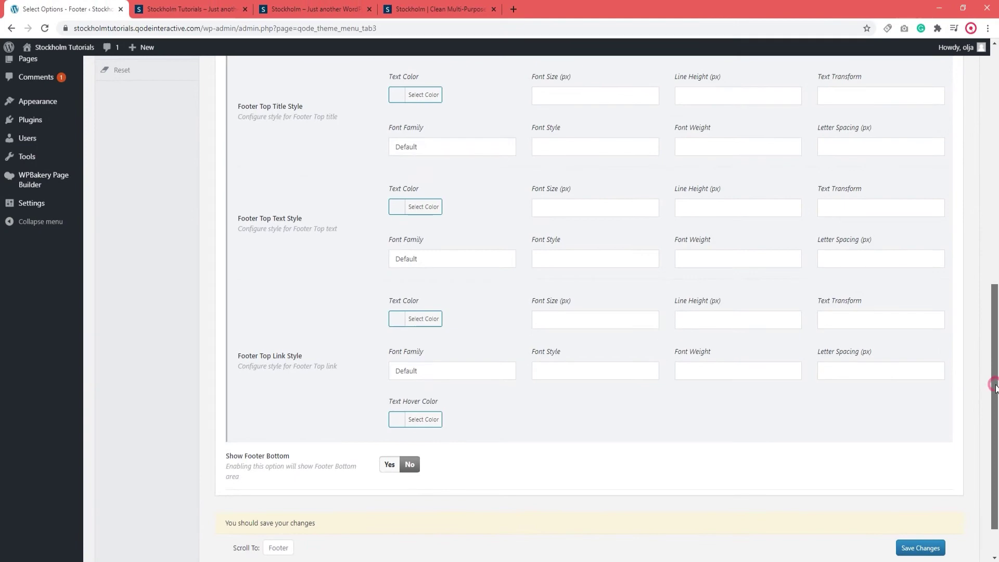
pyautogui.moveTo(994, 388); pyautogui.dragTo(997, 145)
# Save the 4-column Footer Top settings and reload the live site to check the footer.
pyautogui.click(952, 144)
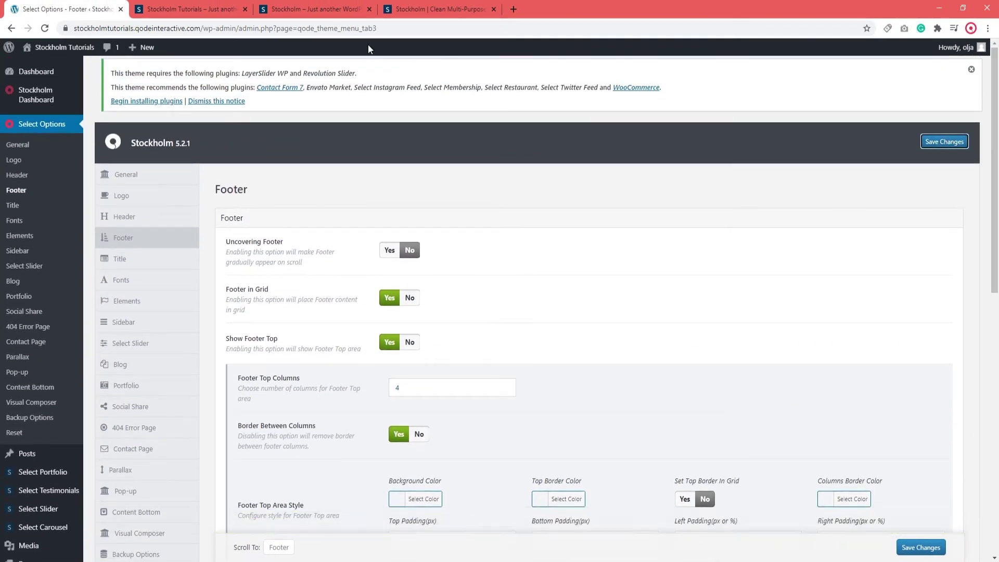
pyautogui.click(213, 8)
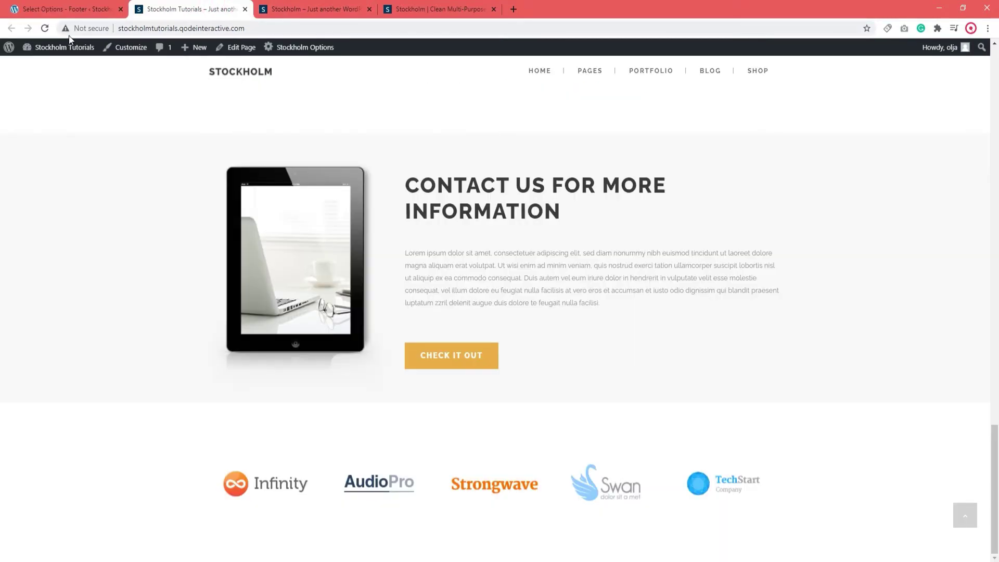
pyautogui.click(46, 29)
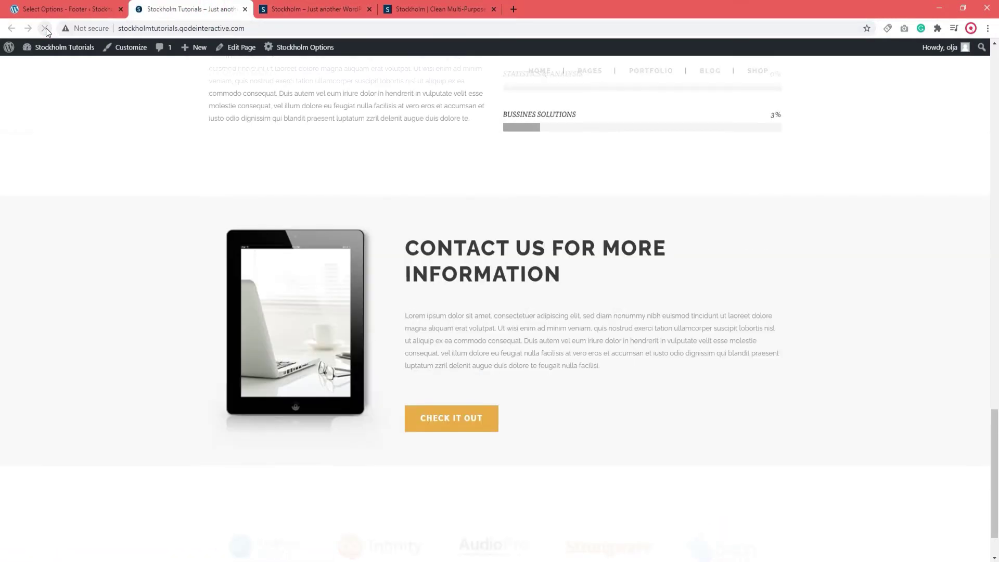
pyautogui.scroll(-1, 871, 409)
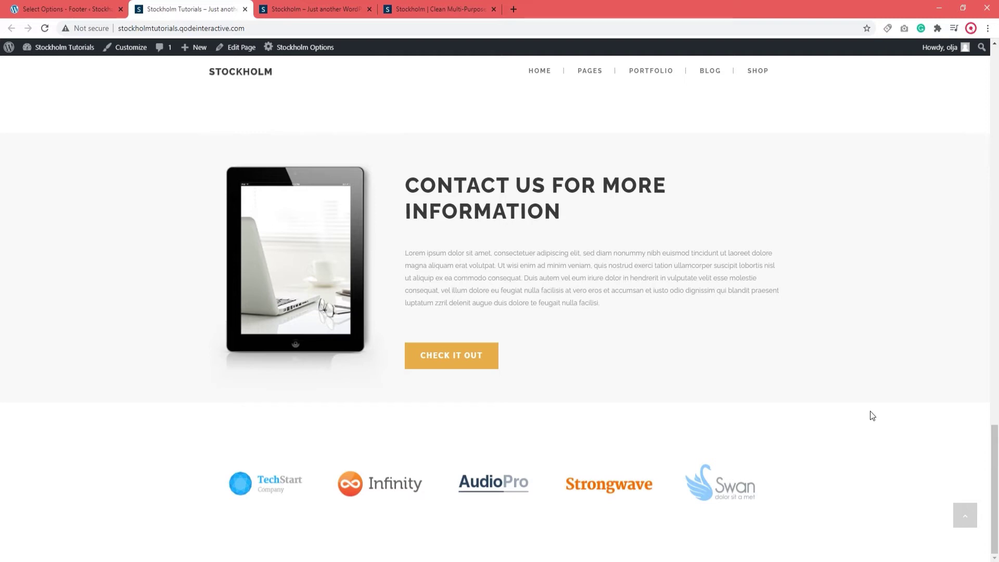
pyautogui.click(65, 9)
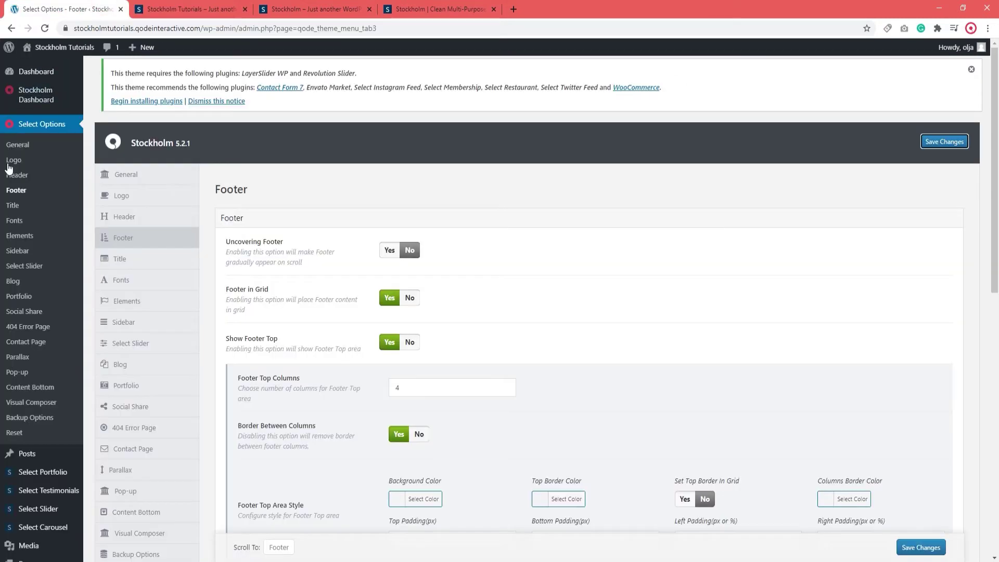
# Go to Appearance > Widgets to reach the Footer Column 1–4 and Footer Text areas.
pyautogui.scroll(-4, 20, 364)
pyautogui.moveTo(37, 427)
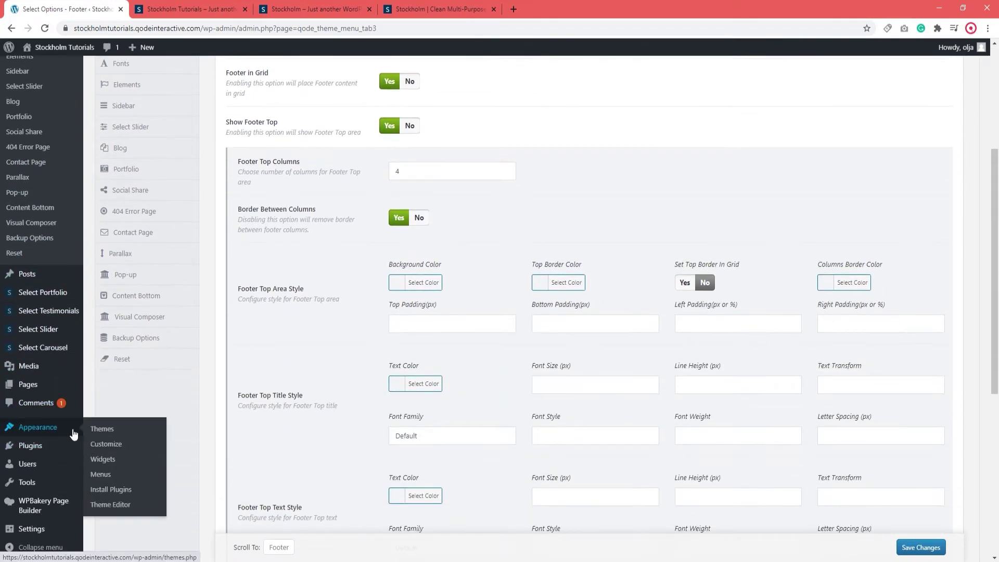
pyautogui.click(111, 462)
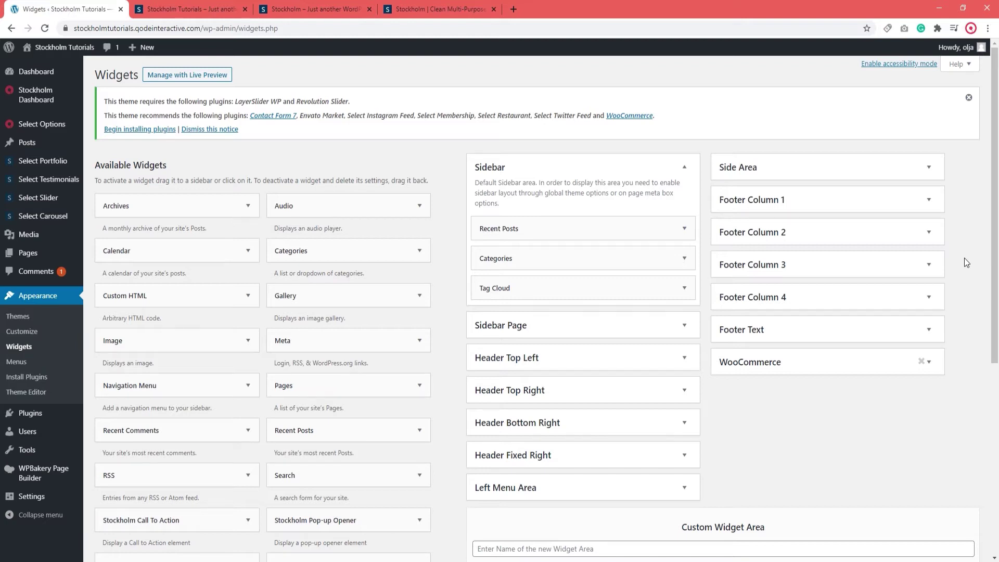
# Add a Text widget to Footer Column 1 with pasted social_icons shortcodes (Pinterest, Google Plus) and save.
pyautogui.click(810, 203)
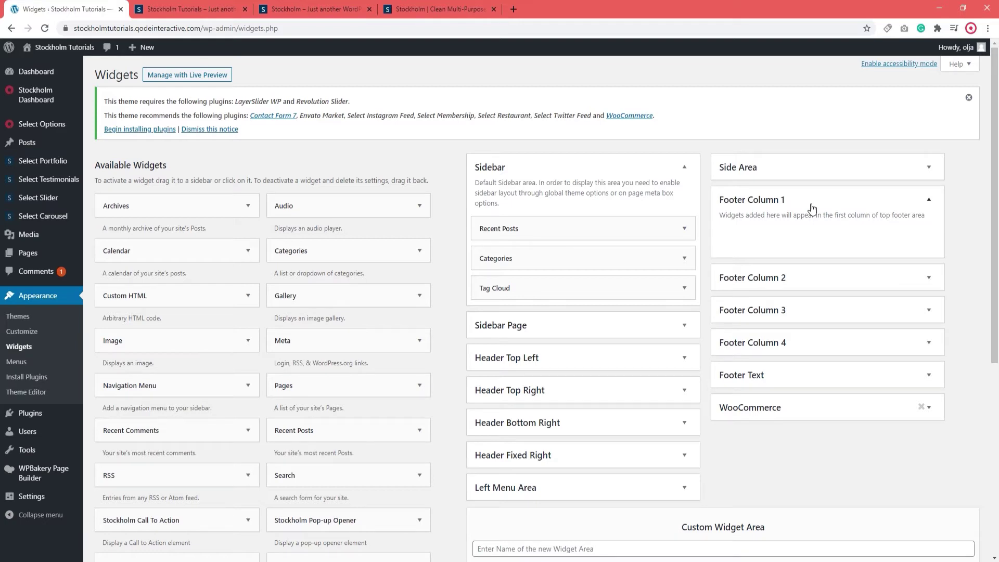
pyautogui.scroll(-3, 468, 323)
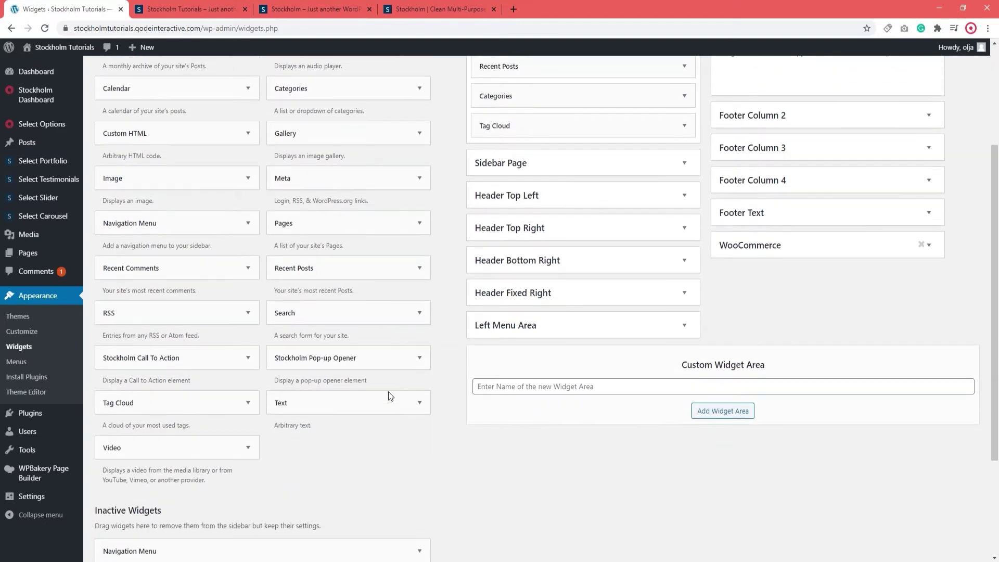
pyautogui.moveTo(364, 408); pyautogui.dragTo(818, 79)
pyautogui.scroll(2, 818, 104)
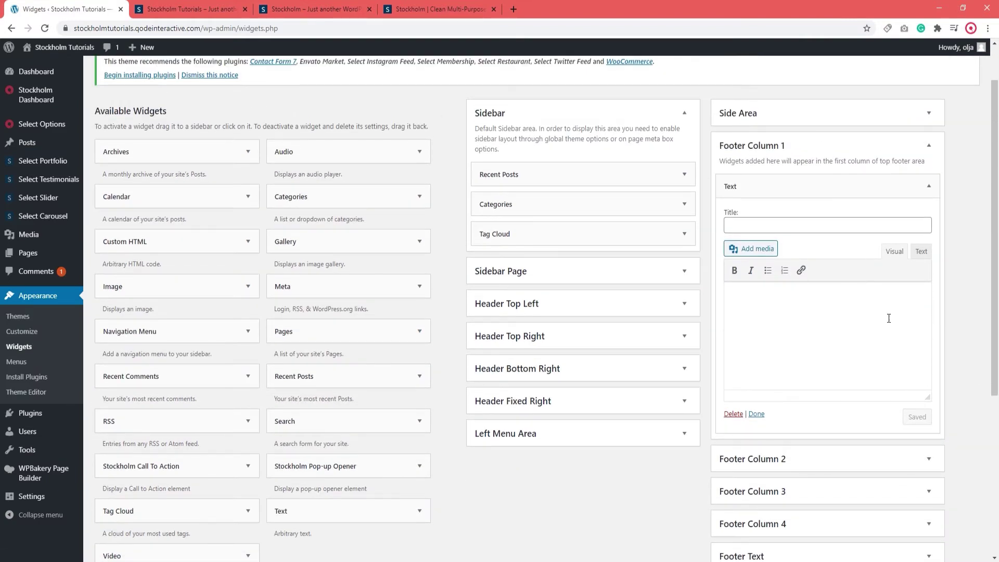
pyautogui.click(892, 318)
pyautogui.click(921, 251)
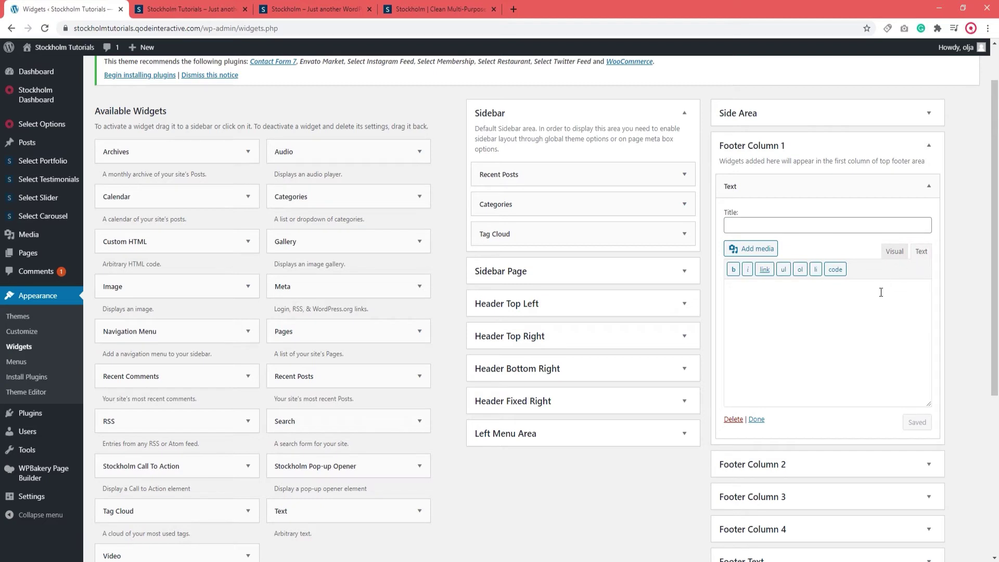
pyautogui.click(844, 311)
pyautogui.hotkey('ctrl', 'v')
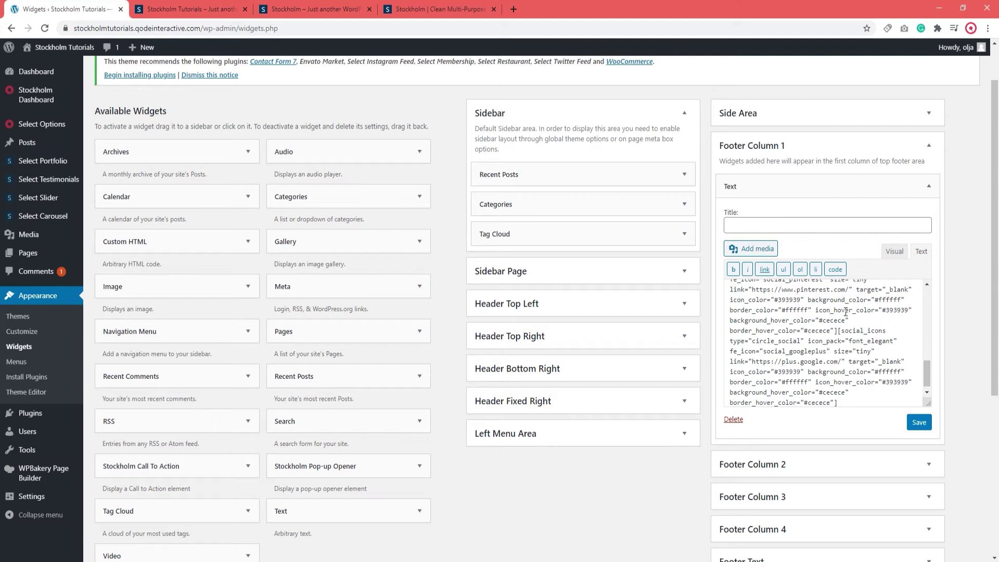
pyautogui.click(918, 423)
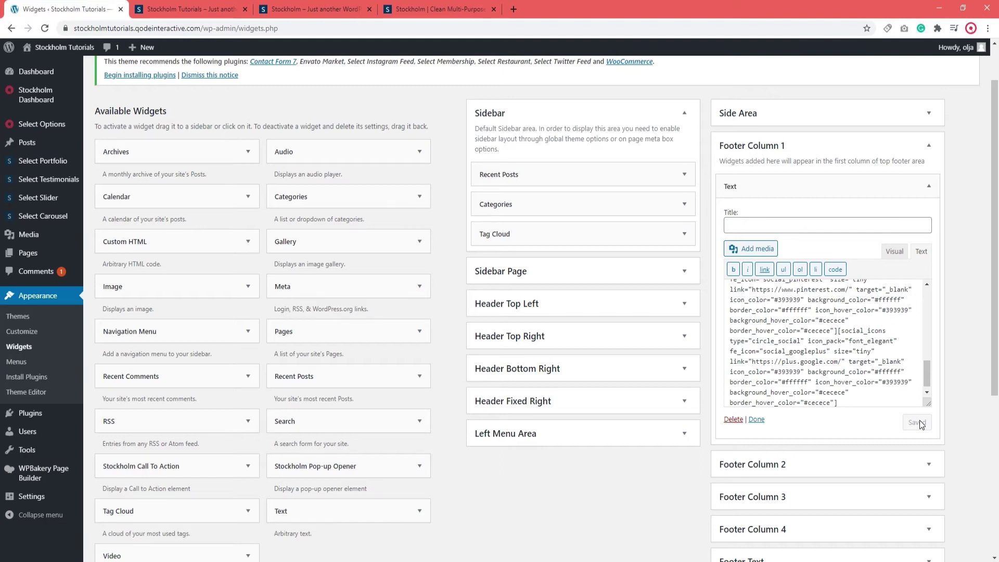
pyautogui.click(846, 184)
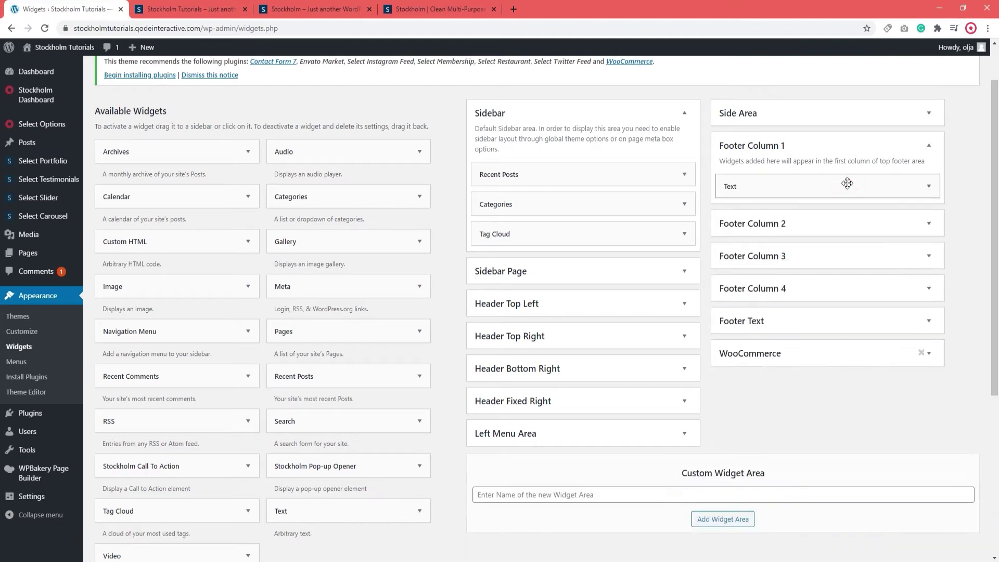
# Add a Recent Posts widget titled 'Recent Posts' to Footer Column 2 and save it.
pyautogui.click(815, 148)
pyautogui.click(807, 176)
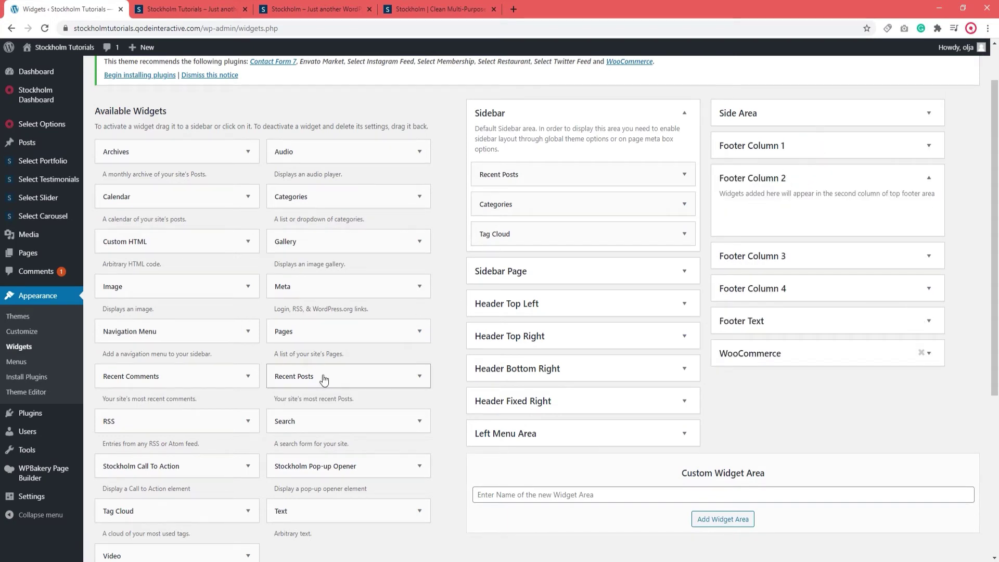
pyautogui.moveTo(321, 378); pyautogui.dragTo(801, 210)
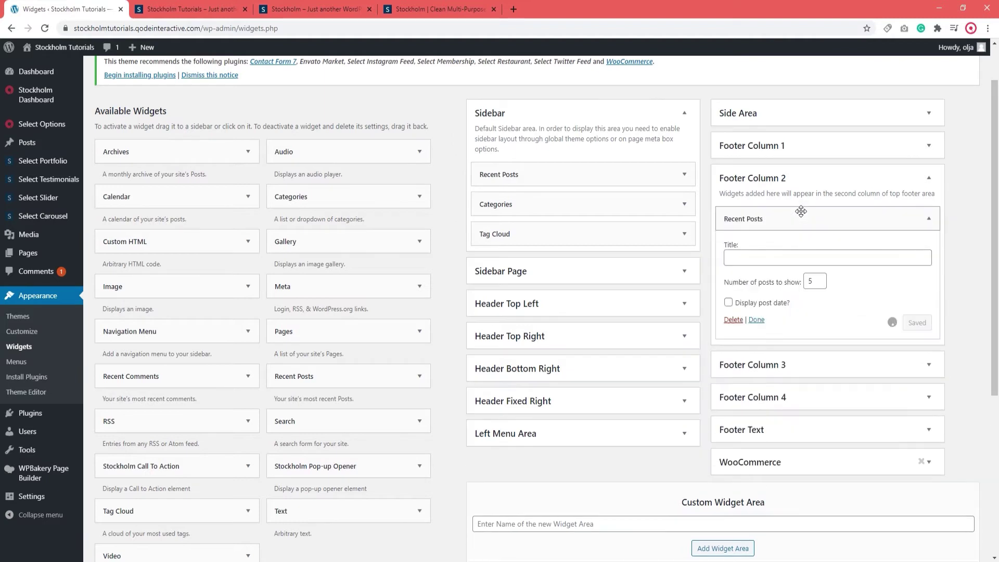
pyautogui.click(772, 260)
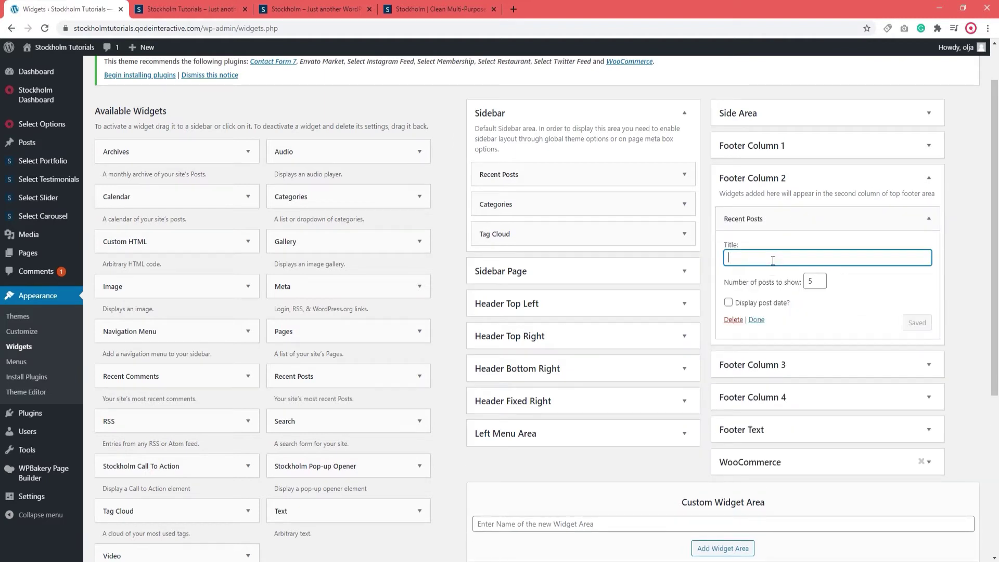
pyautogui.write('Recent Posts')
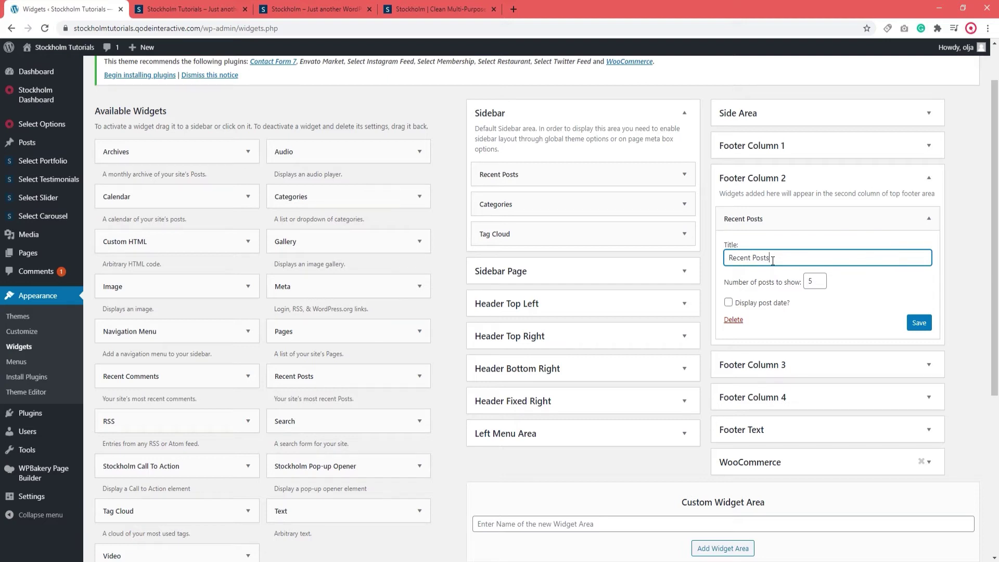
pyautogui.click(918, 323)
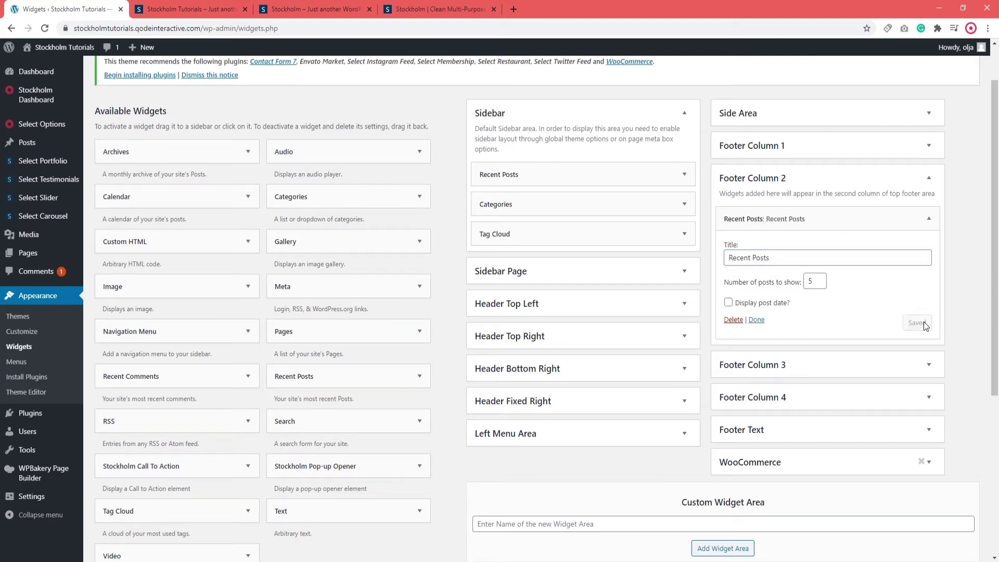
pyautogui.click(824, 182)
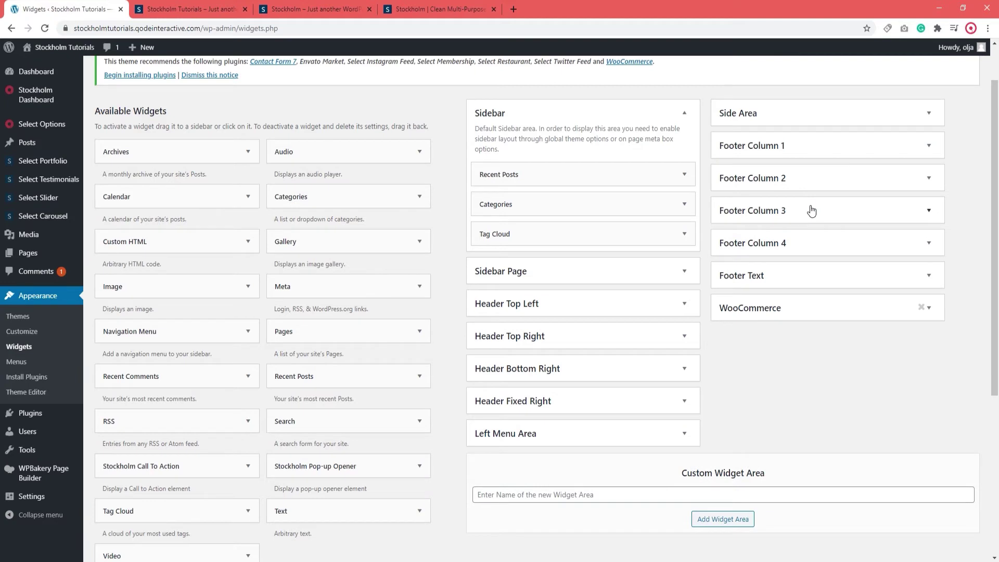
# Add a Navigation Menu widget using footer_menu, titled 'Useful Links', to Footer Column 3 and save.
pyautogui.click(811, 210)
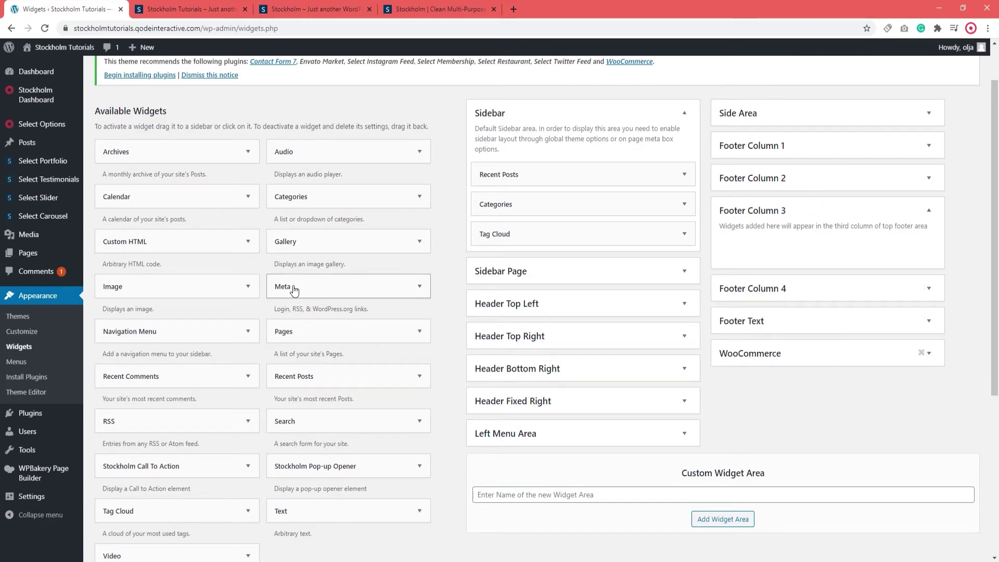
pyautogui.moveTo(203, 326); pyautogui.dragTo(829, 236)
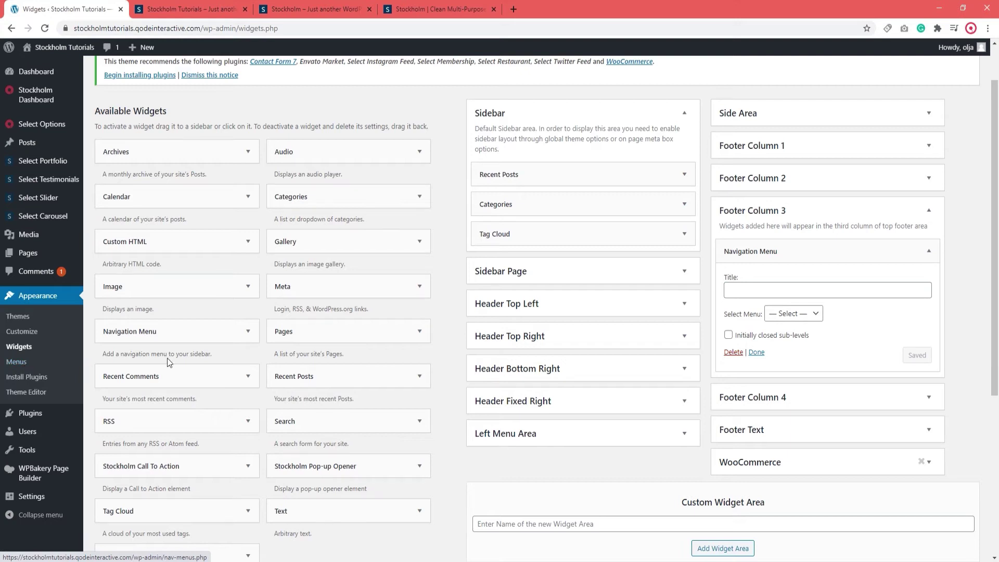
pyautogui.click(790, 311)
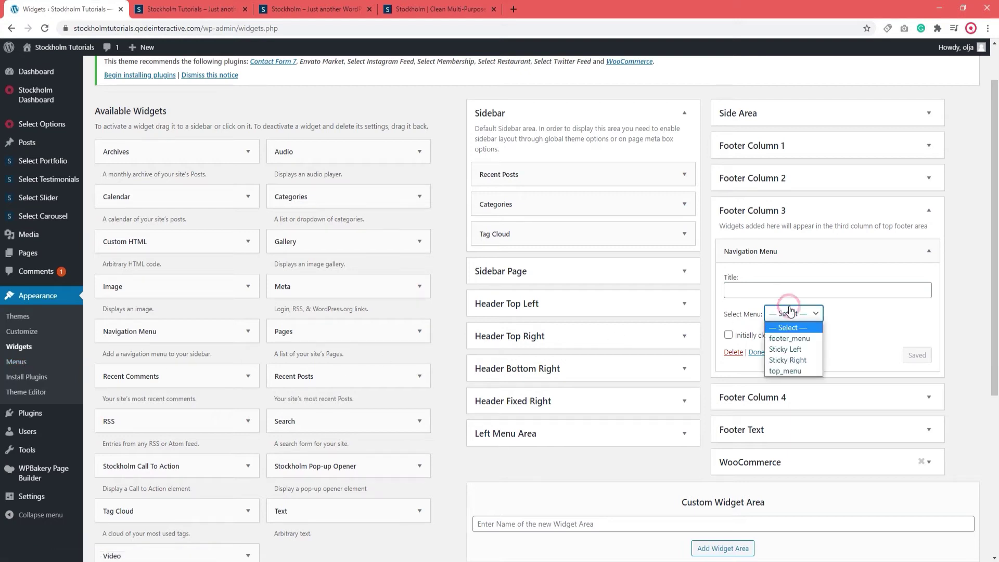
pyautogui.click(791, 338)
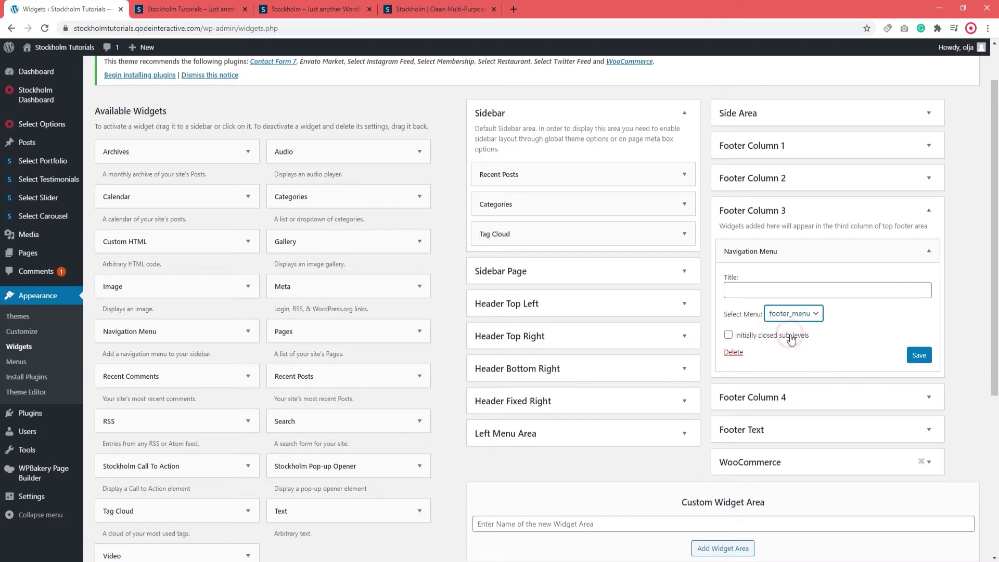
pyautogui.click(772, 290)
pyautogui.write('Useful Links')
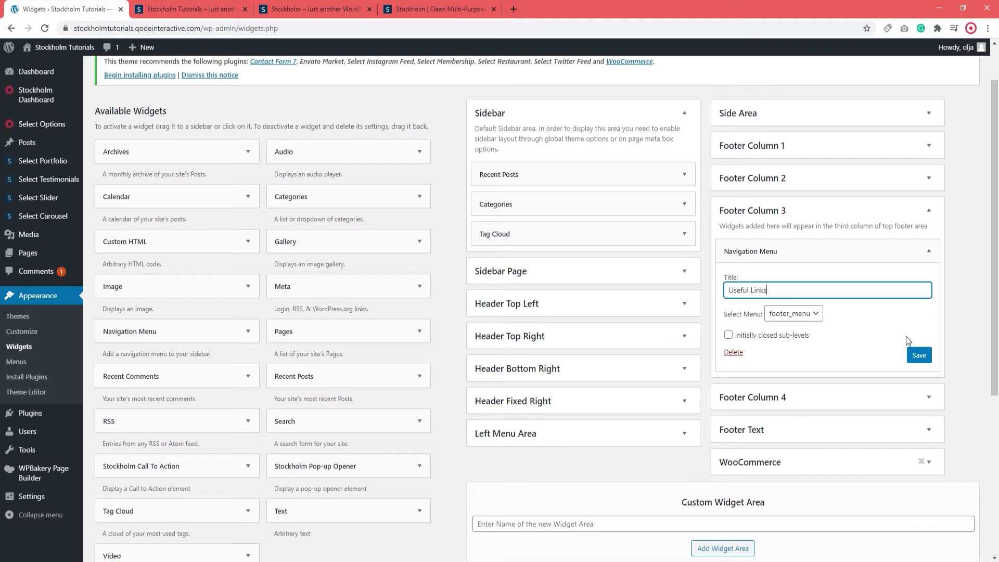
pyautogui.click(918, 355)
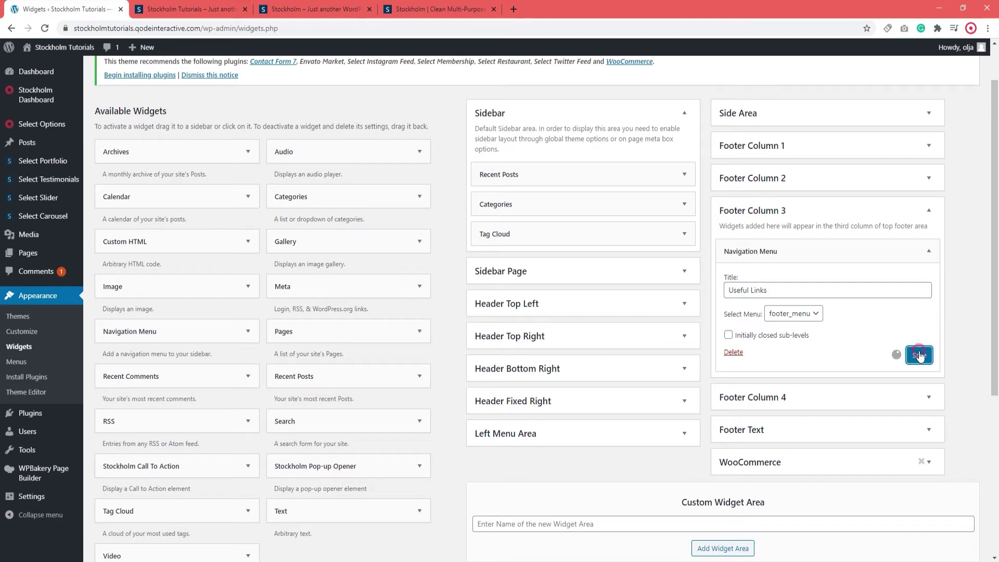
pyautogui.click(785, 213)
# Add a Text widget with the pasted 4-photo Flickr shortcode to Footer Column 4 and save.
pyautogui.click(778, 252)
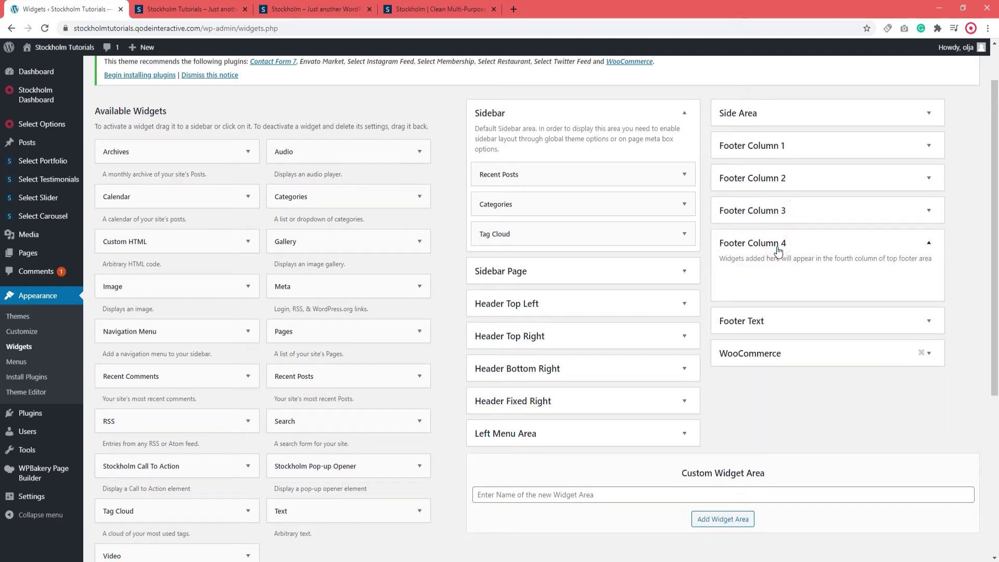
pyautogui.moveTo(352, 512); pyautogui.dragTo(796, 264)
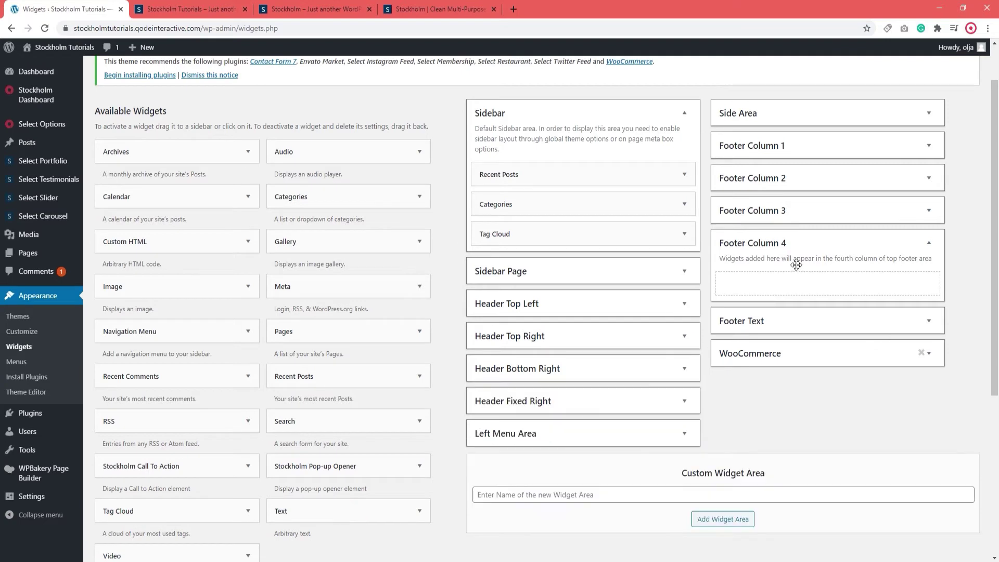
pyautogui.click(774, 398)
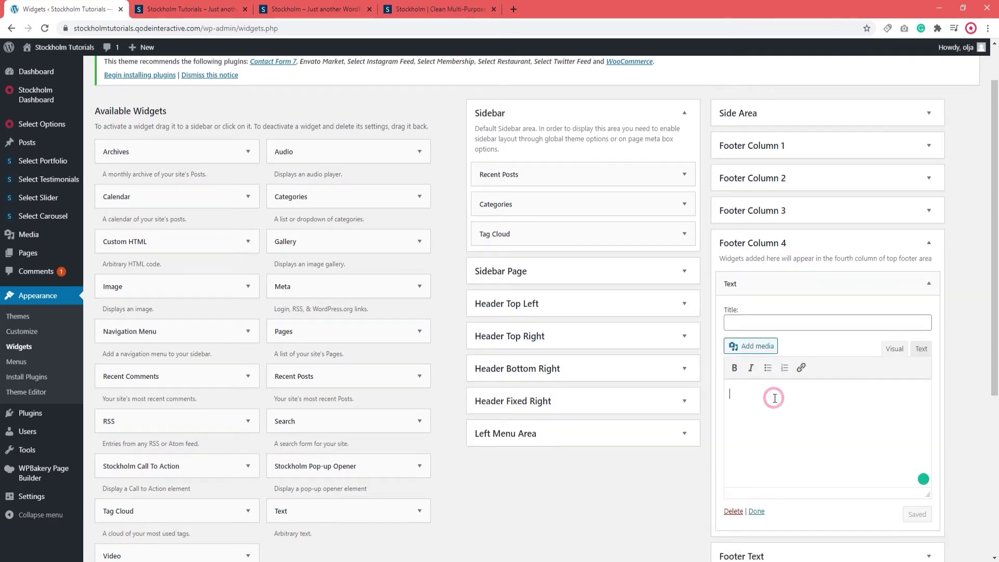
pyautogui.write('[vc_flickr count="4" type="user" display="random" flickr_id="56174287@N02"]')
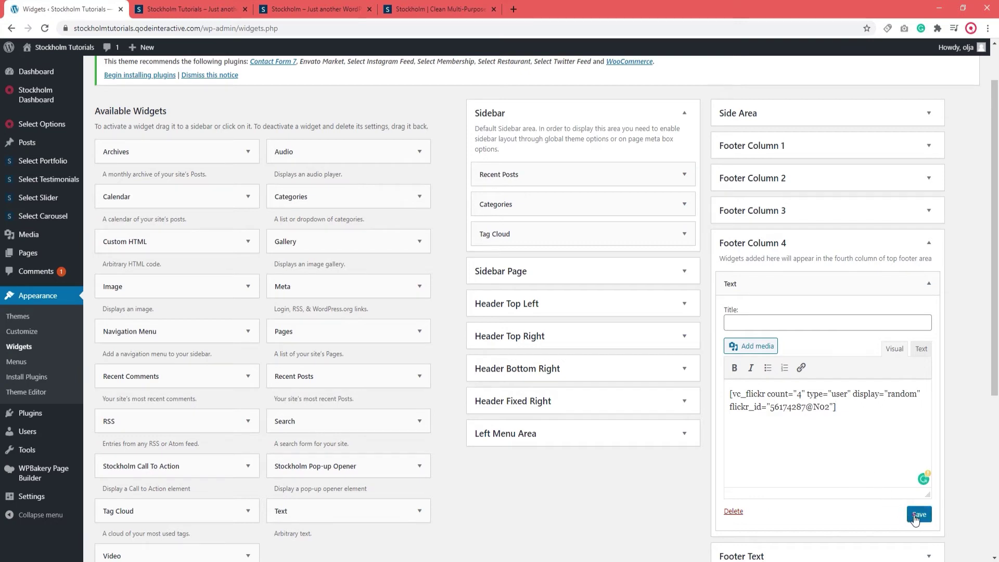
pyautogui.click(917, 514)
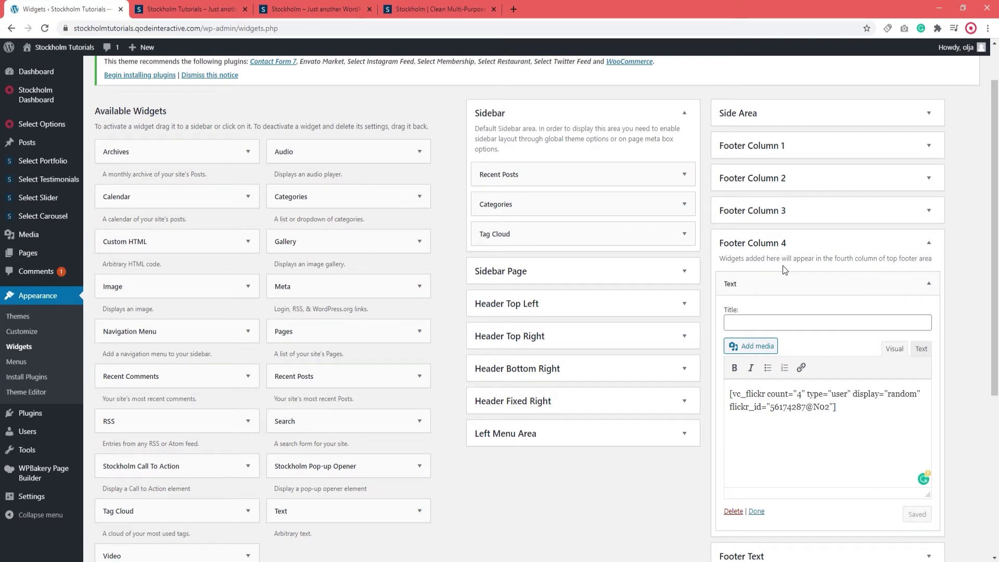
pyautogui.click(774, 245)
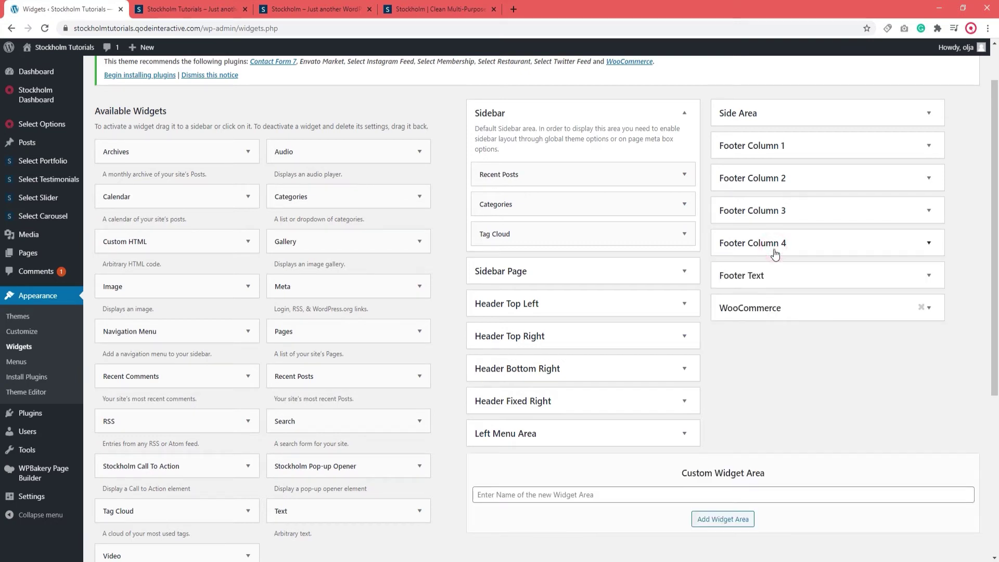
pyautogui.click(202, 15)
# Reload the live site and check the footer's social icons, Recent Posts, Useful Links and Flickr columns.
pyautogui.click(45, 28)
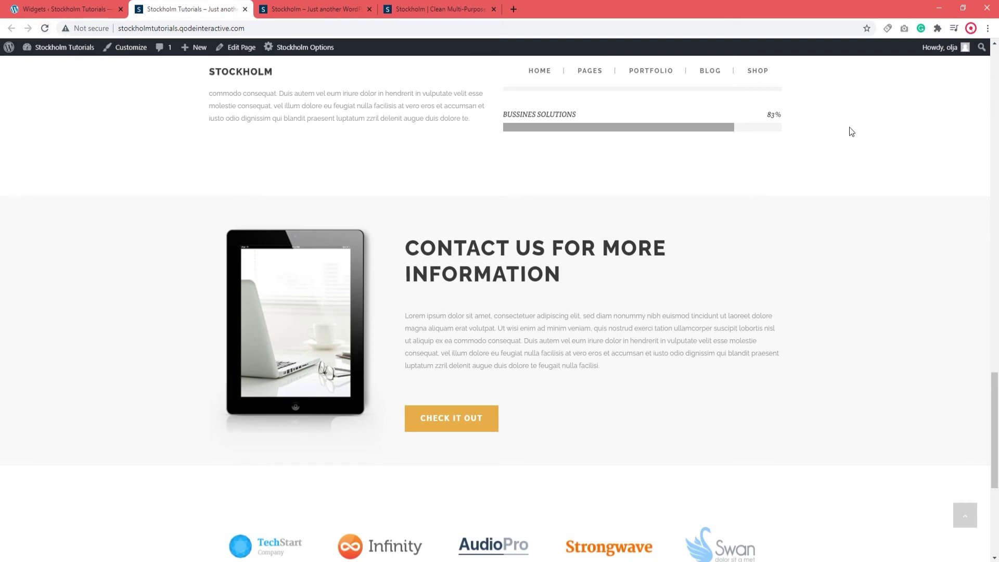
pyautogui.scroll(-5, 996, 468)
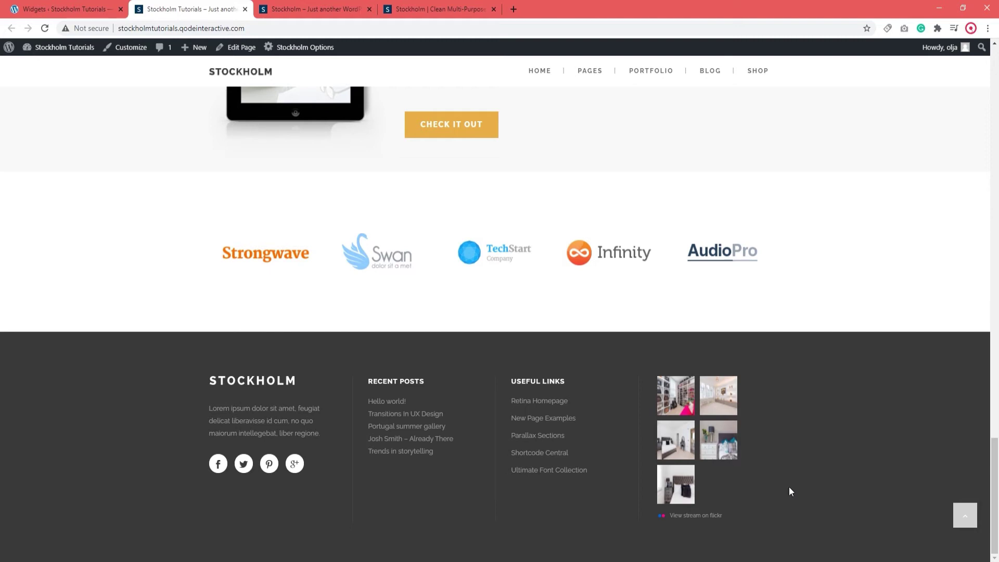
pyautogui.click(66, 9)
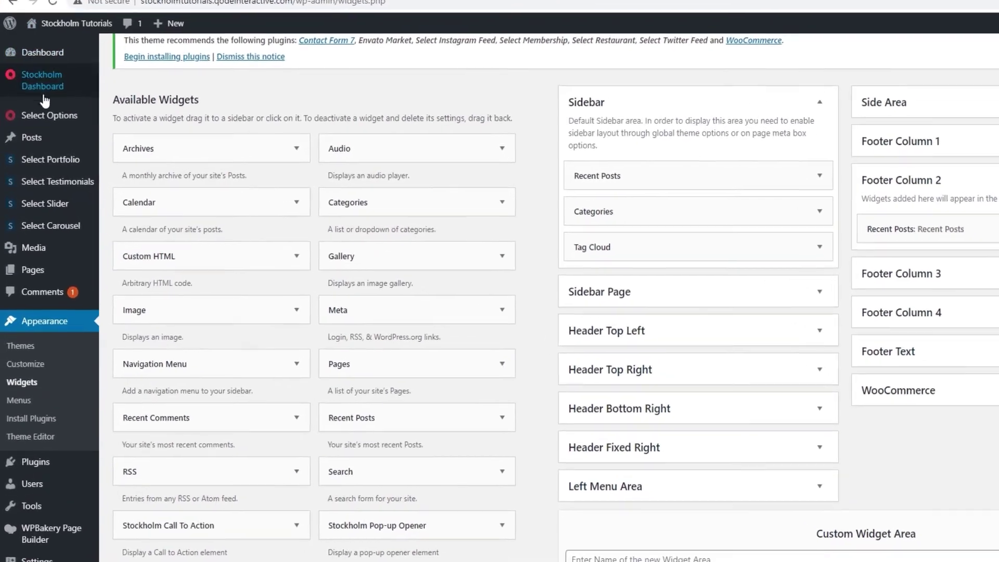
# Set Show Footer Bottom to Yes in the theme's Footer options and save the changes.
pyautogui.moveTo(46, 120)
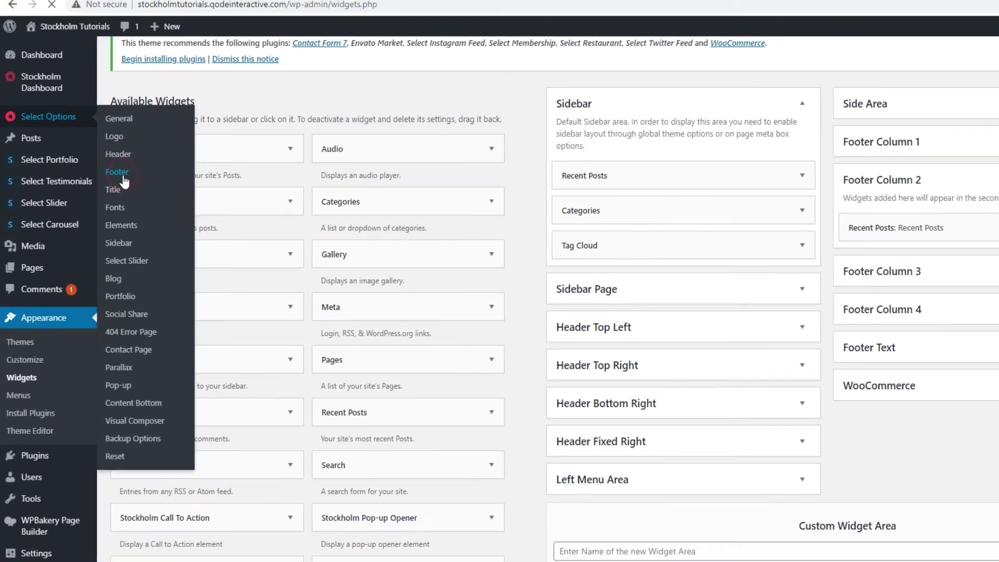
pyautogui.click(128, 172)
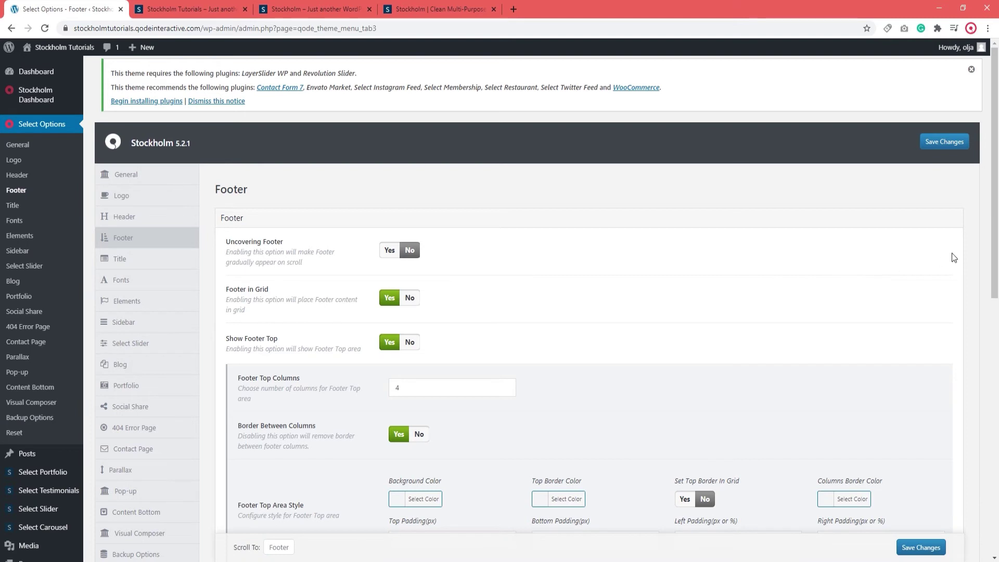
pyautogui.moveTo(990, 251); pyautogui.dragTo(996, 510)
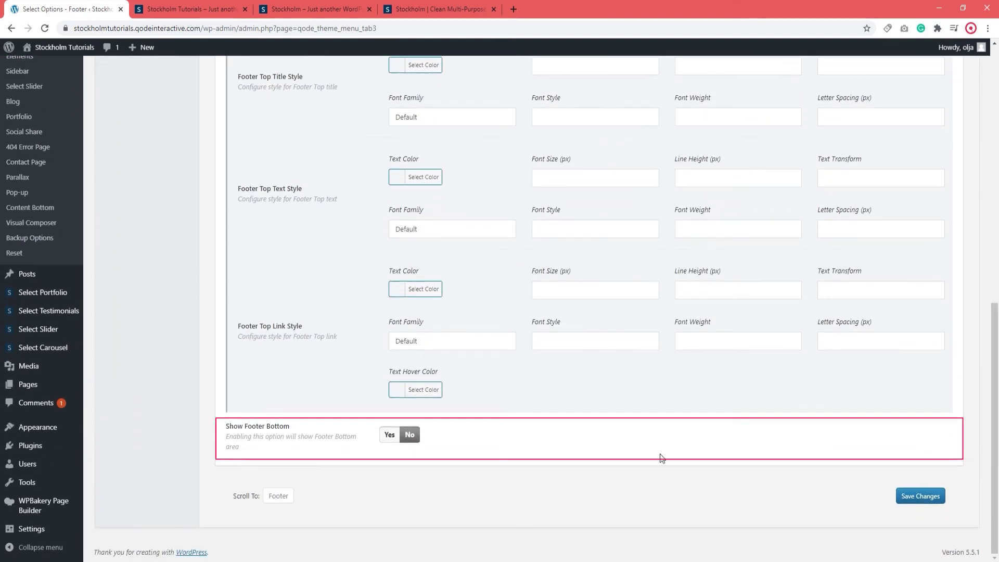
pyautogui.click(390, 435)
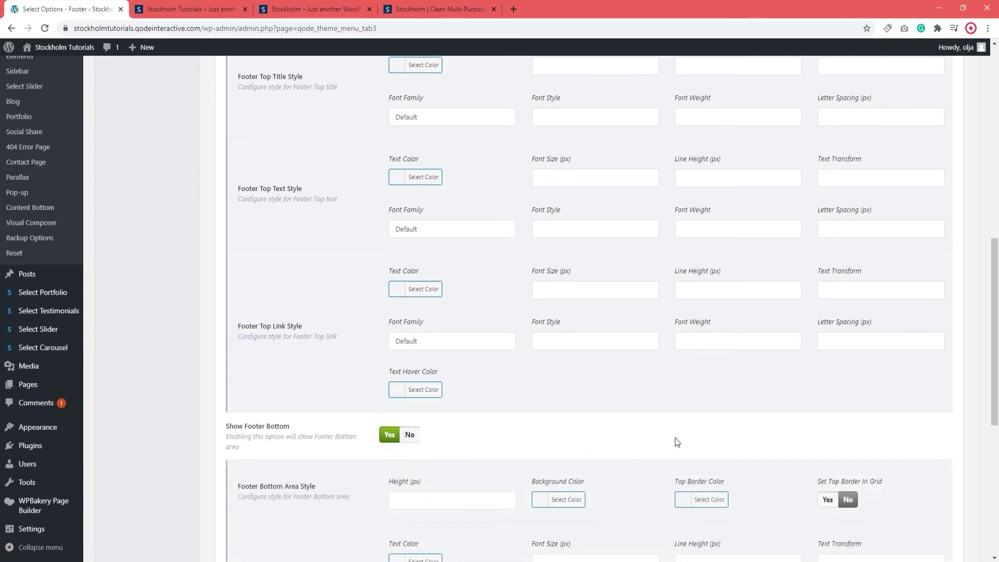
pyautogui.moveTo(994, 355); pyautogui.dragTo(996, 477)
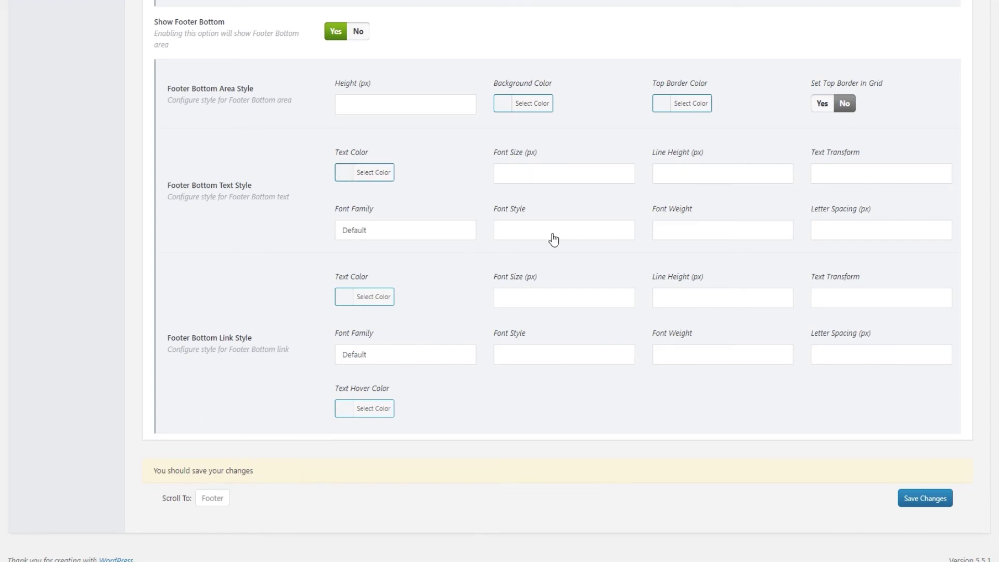
pyautogui.click(919, 502)
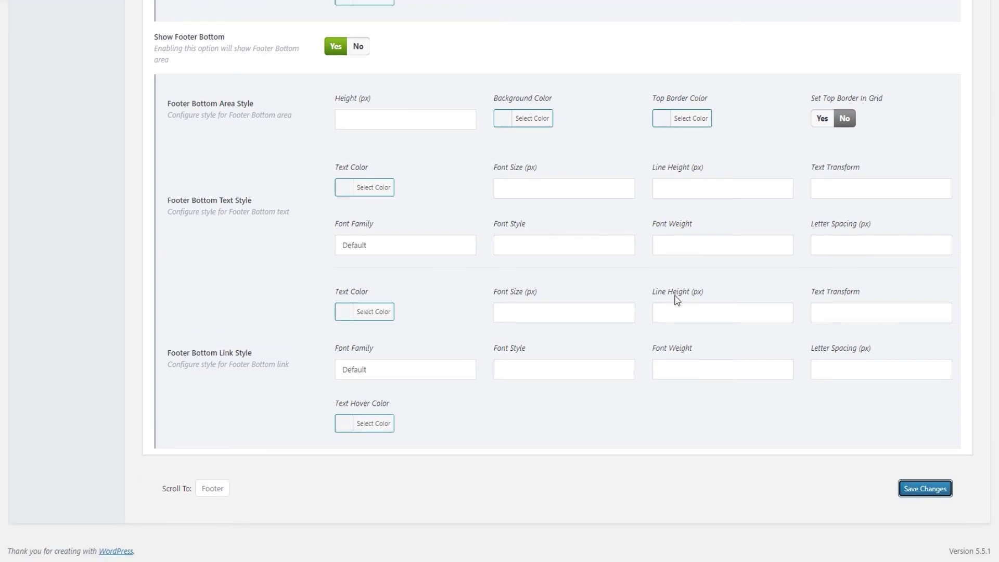
pyautogui.click(390, 124)
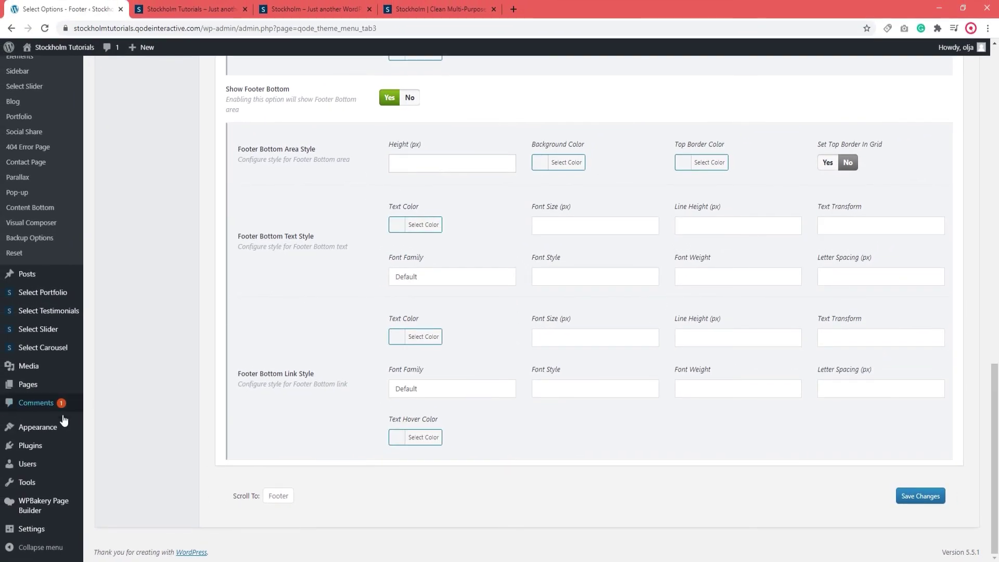
pyautogui.moveTo(64, 426)
pyautogui.click(104, 460)
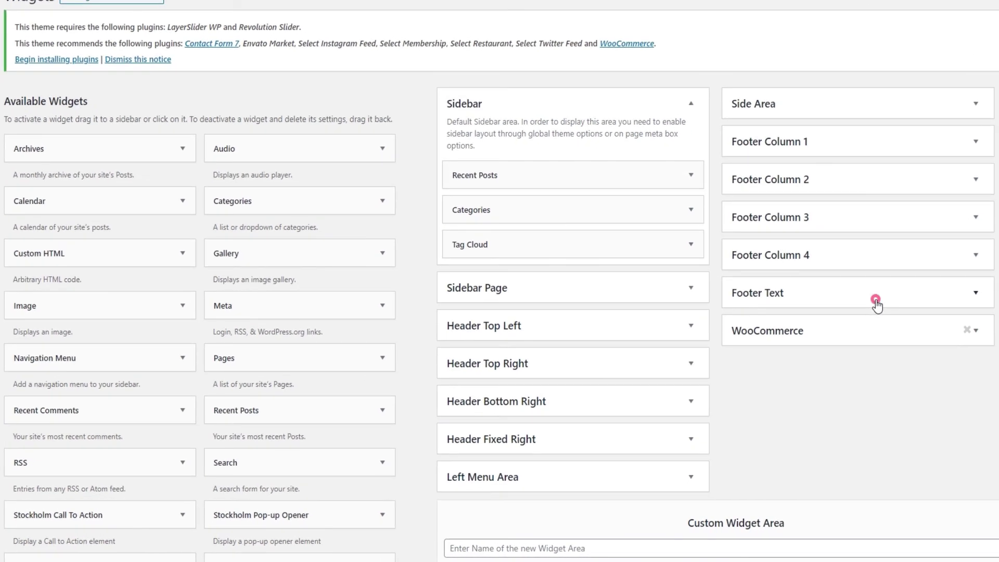
# In the Footer Text widget, replace 'Copyright Select Themes' with 'Change Your Text Here' and save.
pyautogui.click(843, 336)
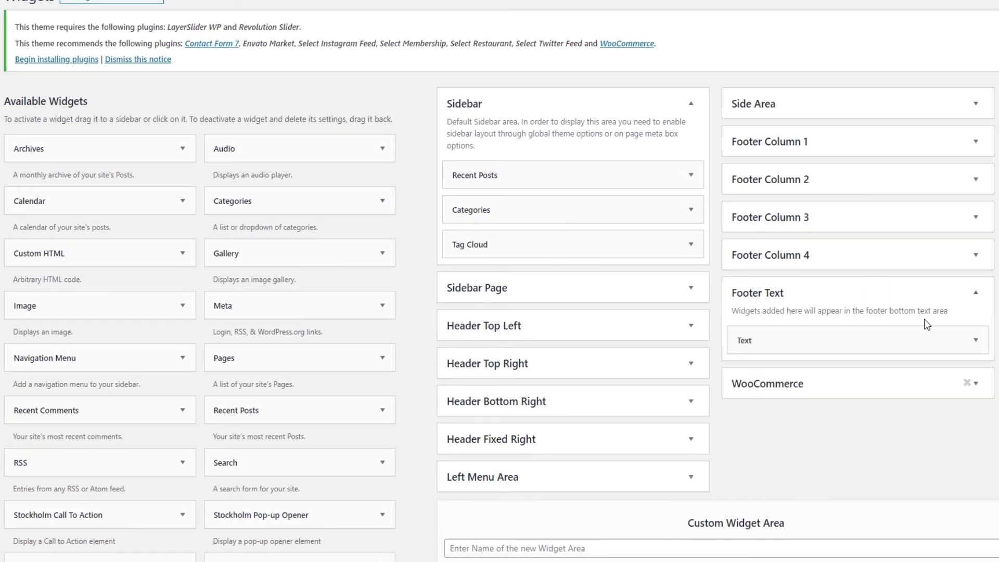
pyautogui.click(975, 341)
pyautogui.scroll(-3, 971, 346)
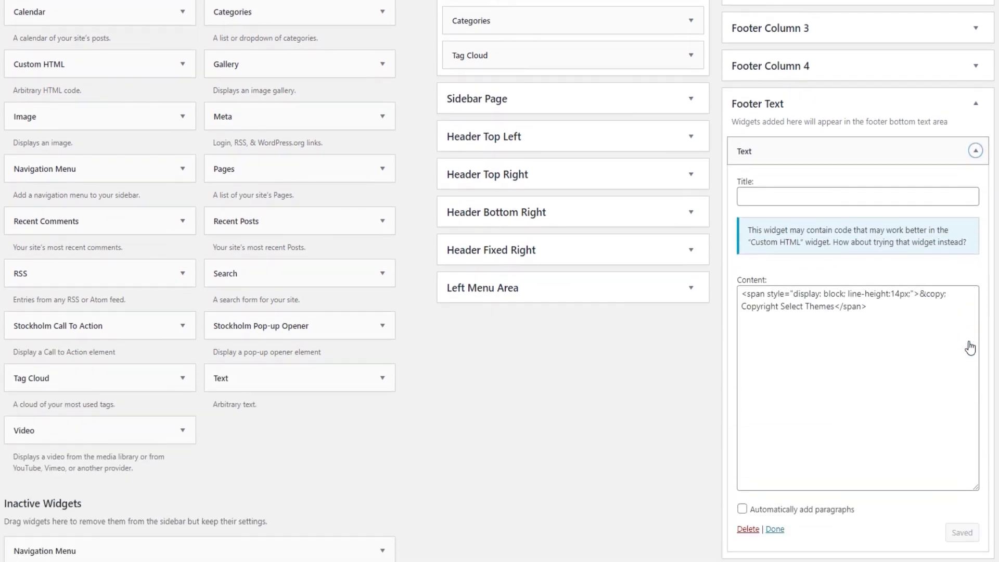
pyautogui.click(968, 346)
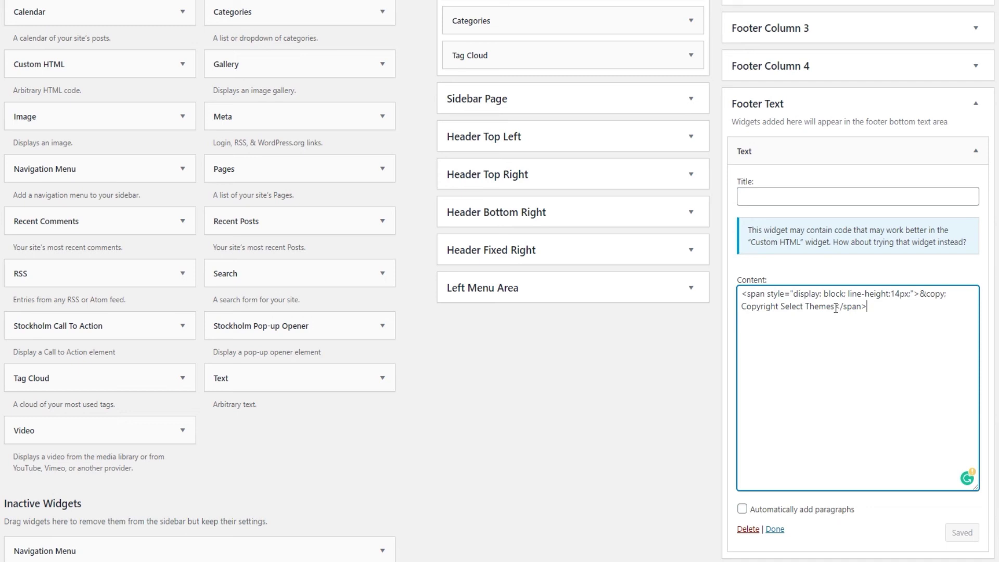
pyautogui.moveTo(836, 308); pyautogui.dragTo(742, 308)
pyautogui.write('Change Your ')
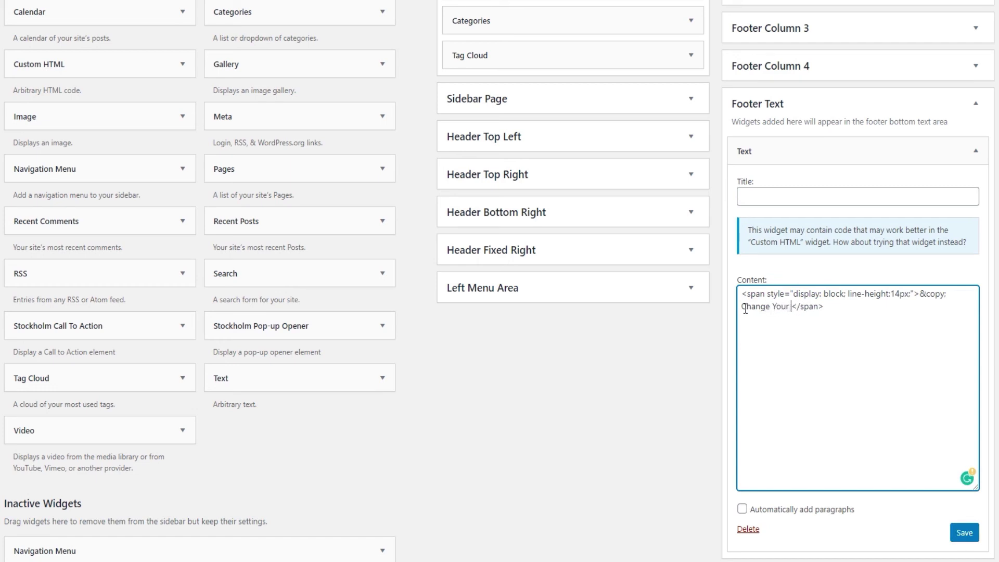
pyautogui.write('Text Here')
pyautogui.click(953, 526)
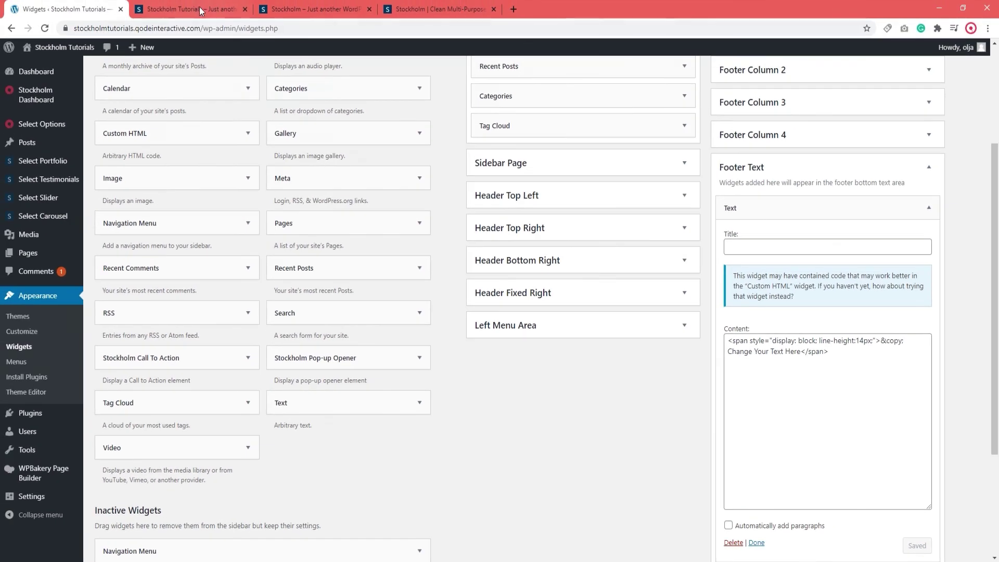
# Reload the live site, confirm the footer reads '© Change Your Text Here', then collapse the Text widget.
pyautogui.click(197, 7)
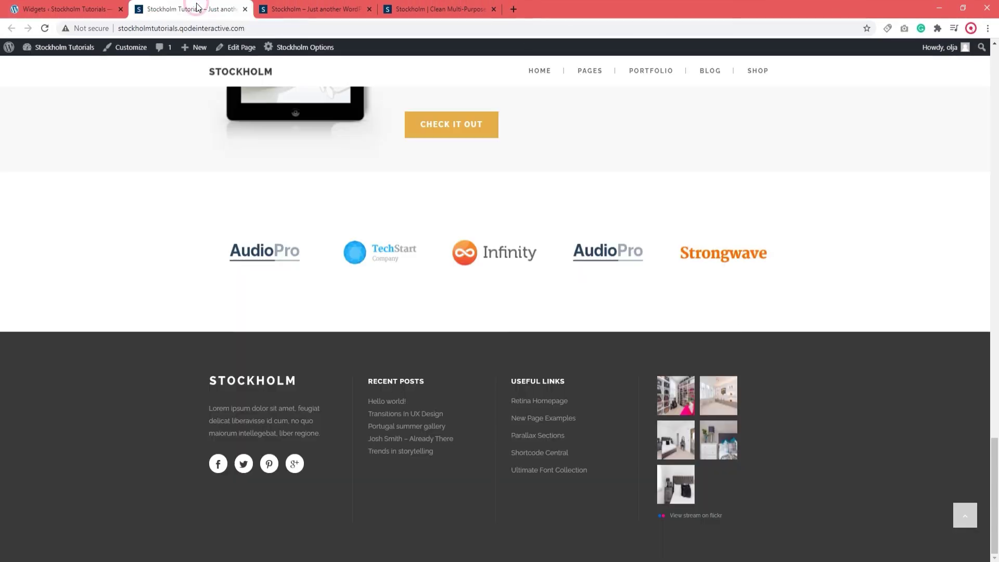
pyautogui.click(44, 29)
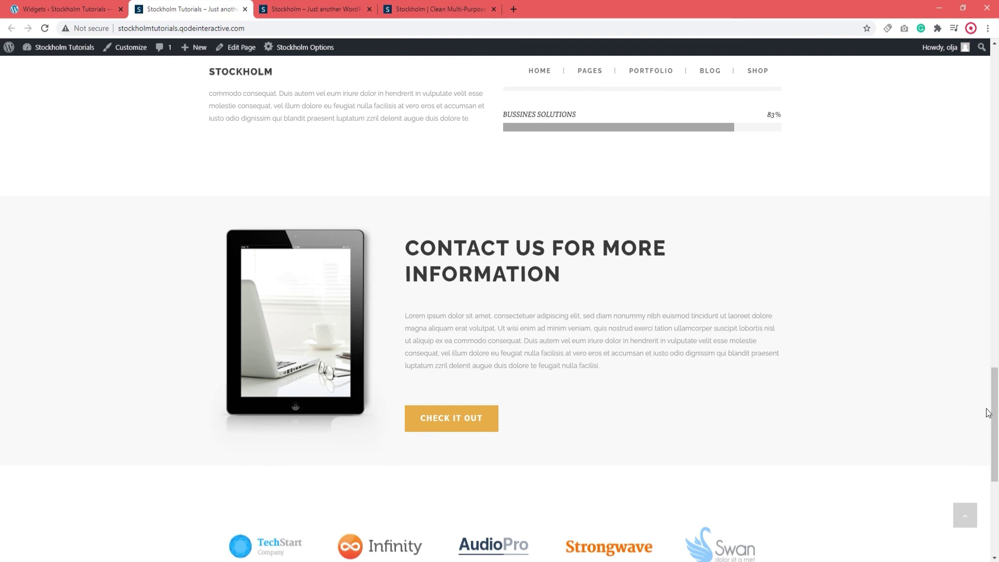
pyautogui.moveTo(991, 414); pyautogui.dragTo(996, 495)
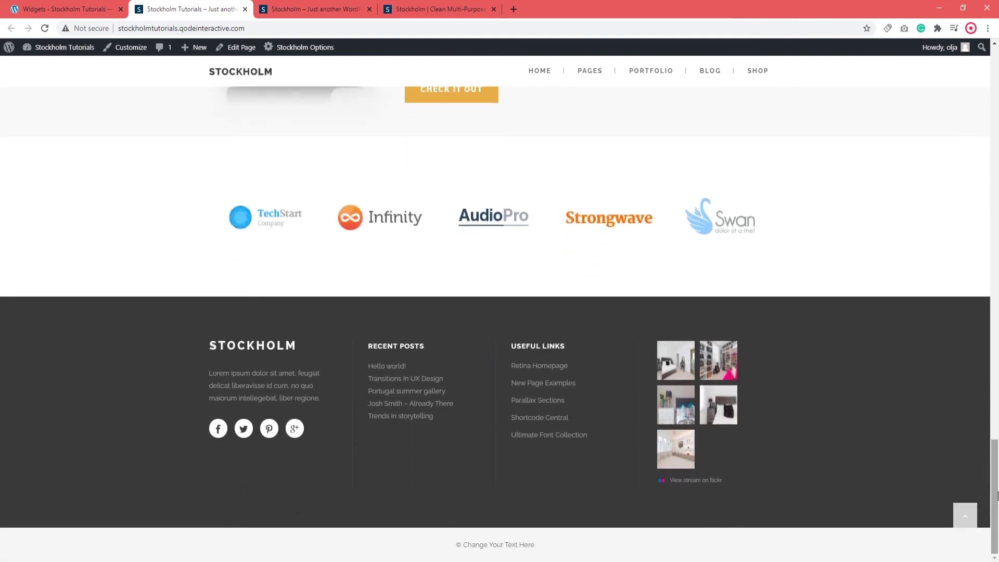
pyautogui.moveTo(463, 545); pyautogui.dragTo(546, 542)
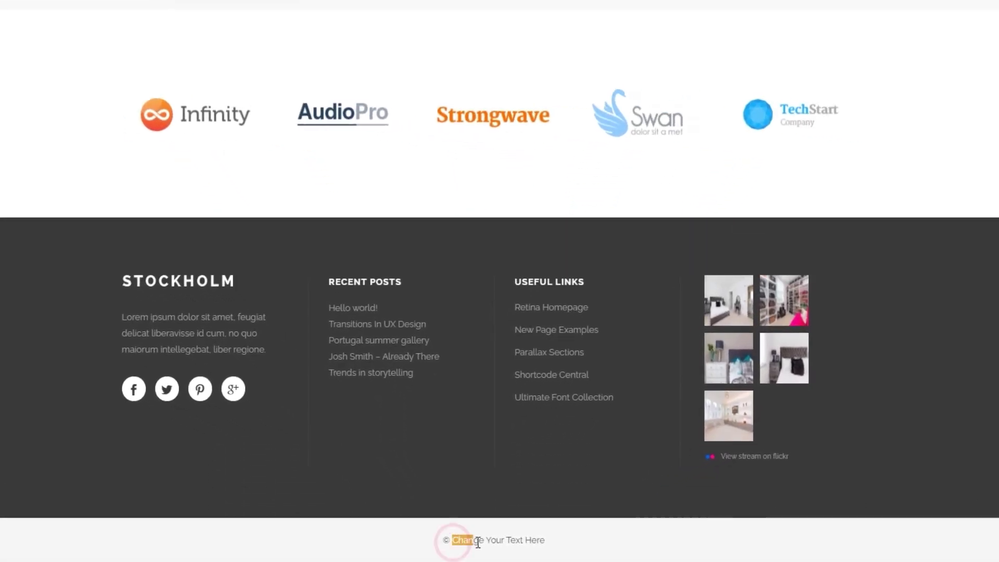
pyautogui.click(583, 544)
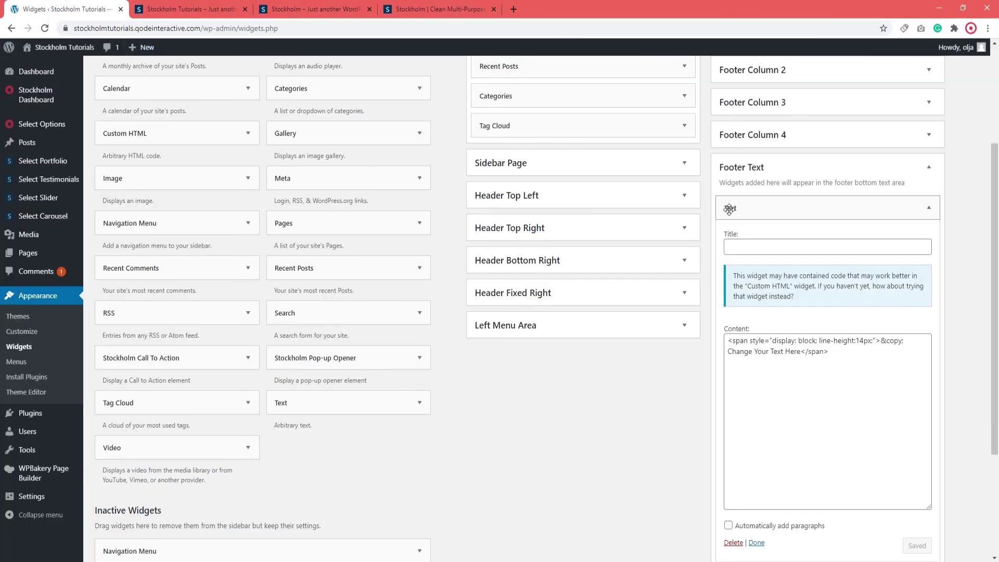
pyautogui.click(729, 207)
# Collapse the Footer Text widget area and go to the theme's Footer options.
pyautogui.click(738, 171)
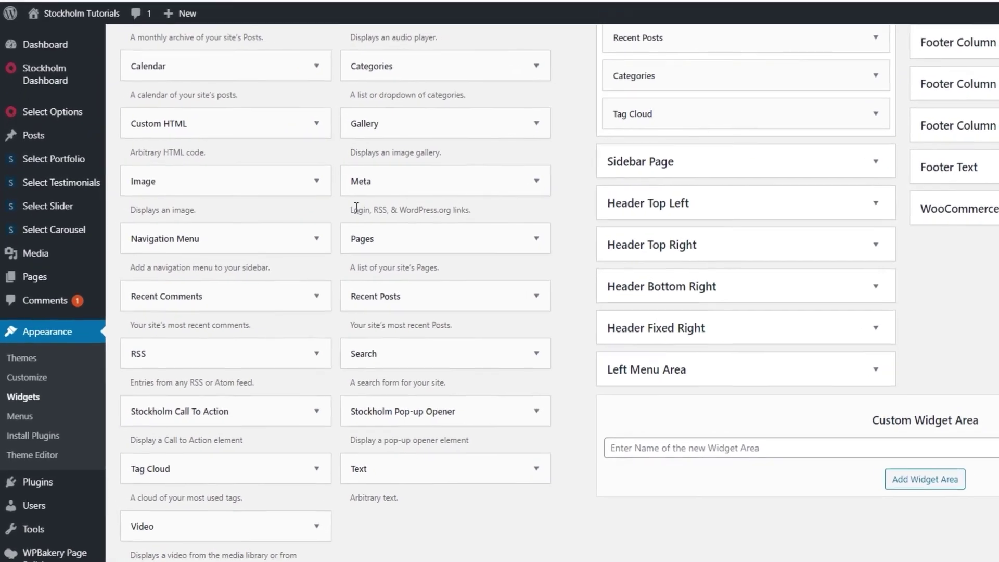
pyautogui.moveTo(93, 119)
pyautogui.click(130, 173)
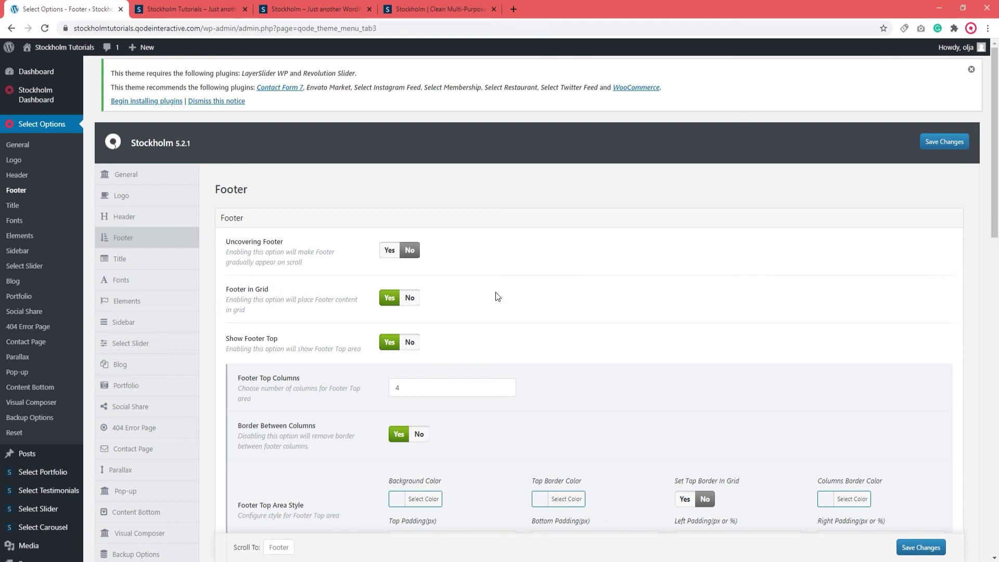
# Set Footer in Grid to No, save, and reload the live site.
pyautogui.click(414, 300)
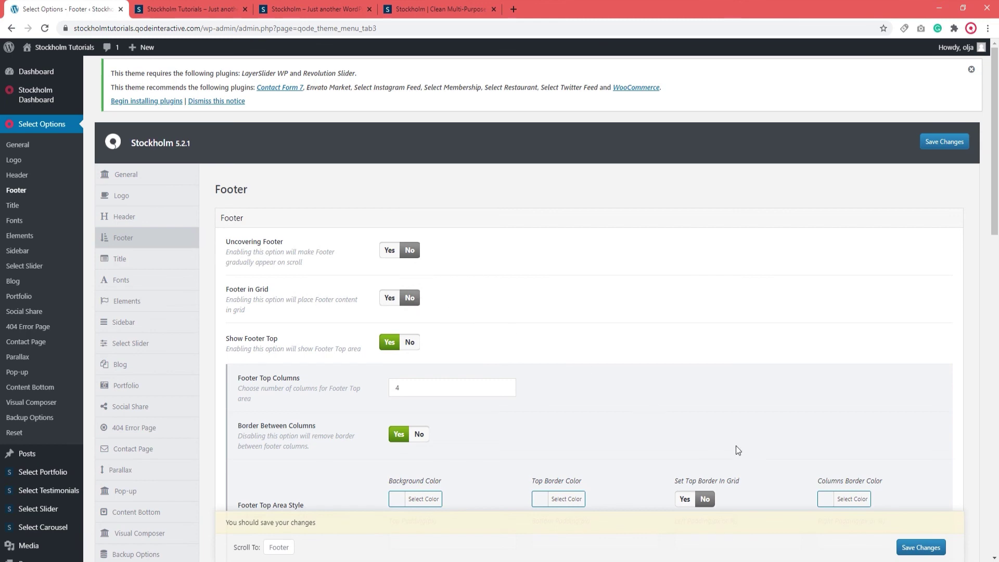
pyautogui.click(916, 546)
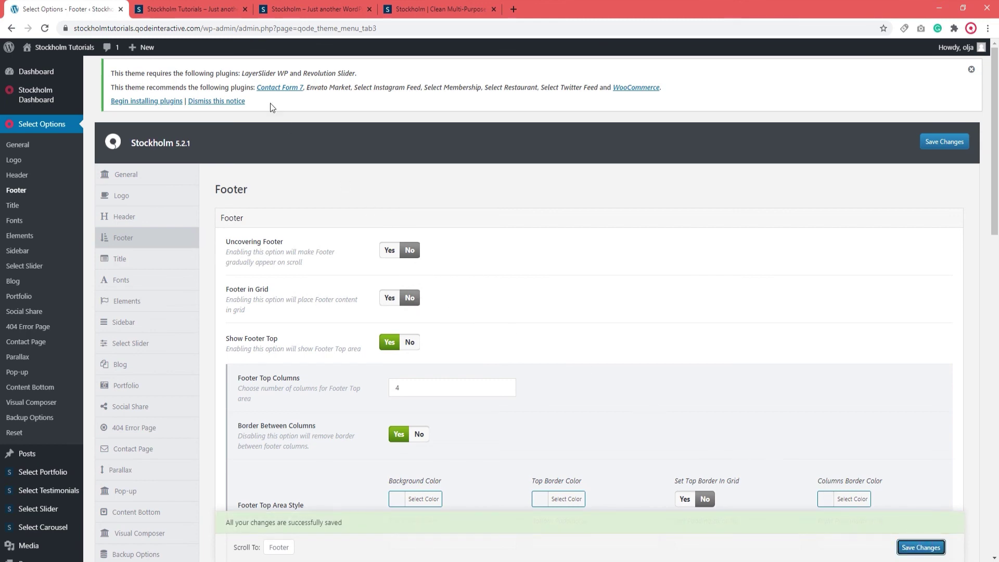
pyautogui.click(209, 12)
pyautogui.click(45, 31)
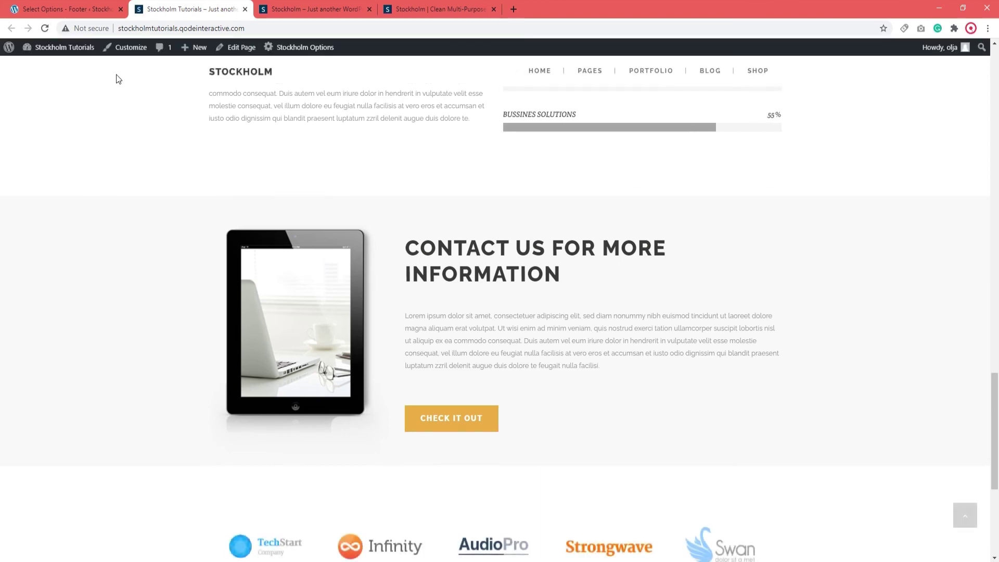
# Inspect the full-width footer on the live site, then return to the Footer options page.
pyautogui.moveTo(995, 418); pyautogui.dragTo(962, 494)
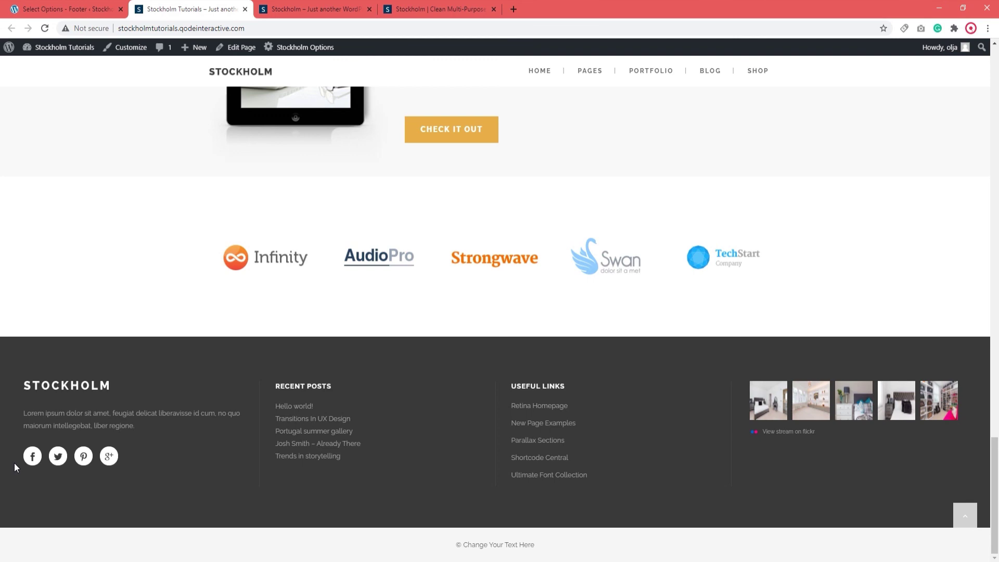
pyautogui.click(80, 12)
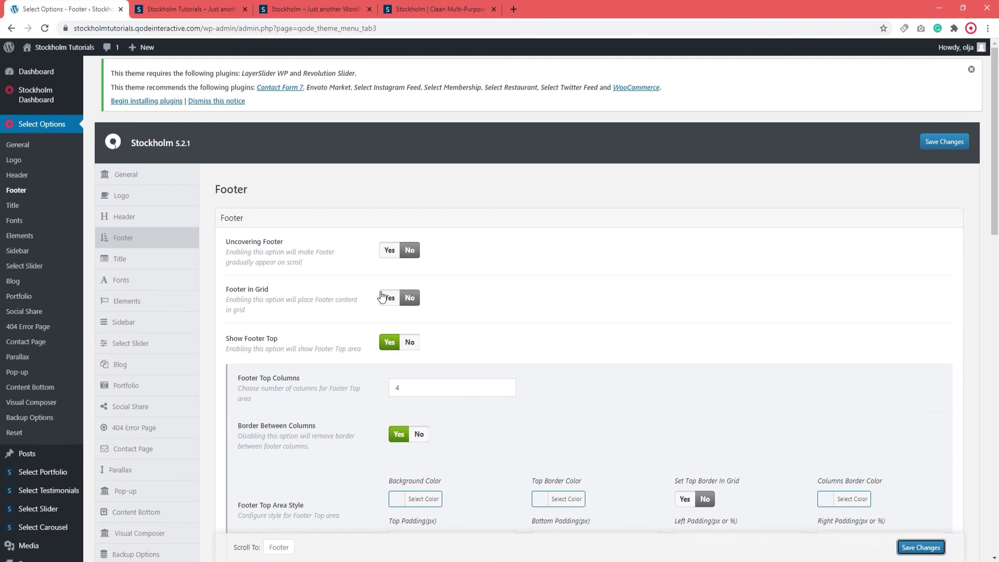
# Set Footer in Grid back to Yes, save, and check the grid-contained footer on the reloaded site.
pyautogui.click(388, 298)
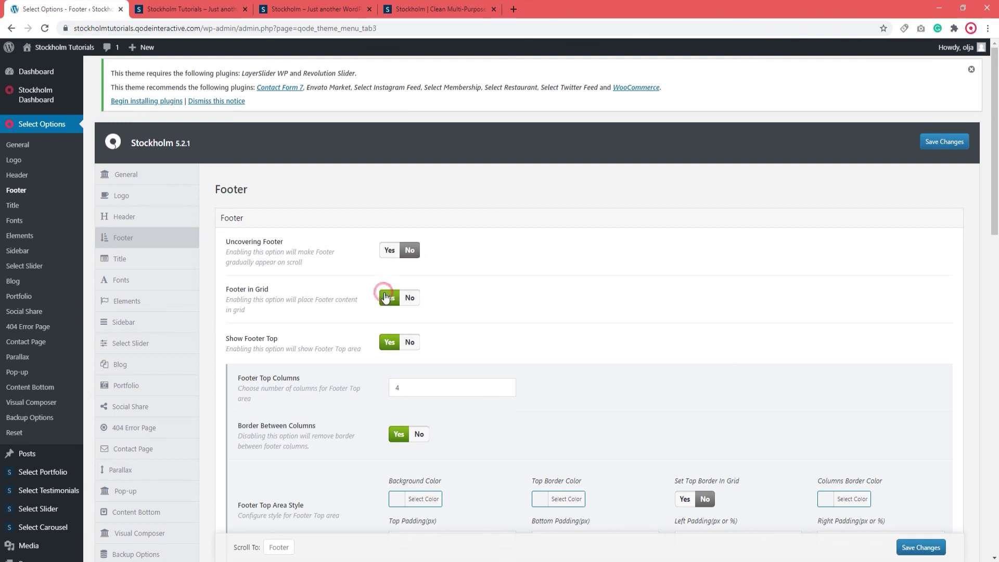
pyautogui.click(913, 547)
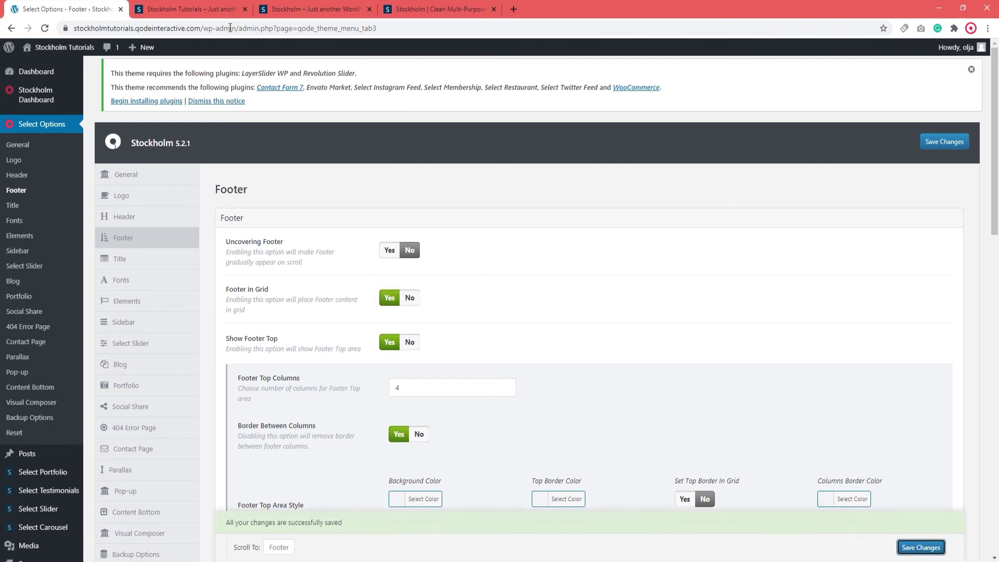
pyautogui.click(207, 11)
pyautogui.click(43, 29)
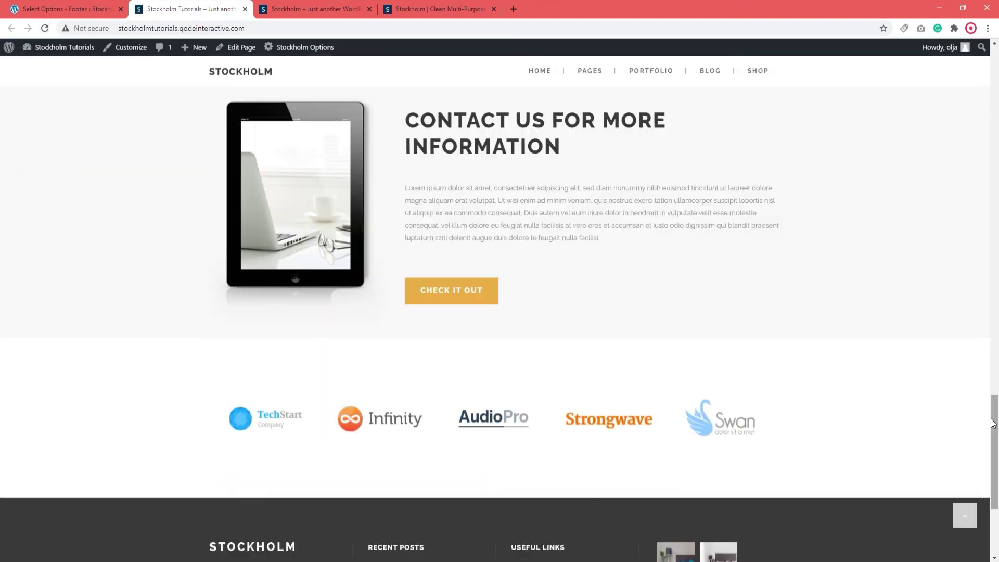
pyautogui.moveTo(995, 457); pyautogui.dragTo(996, 501)
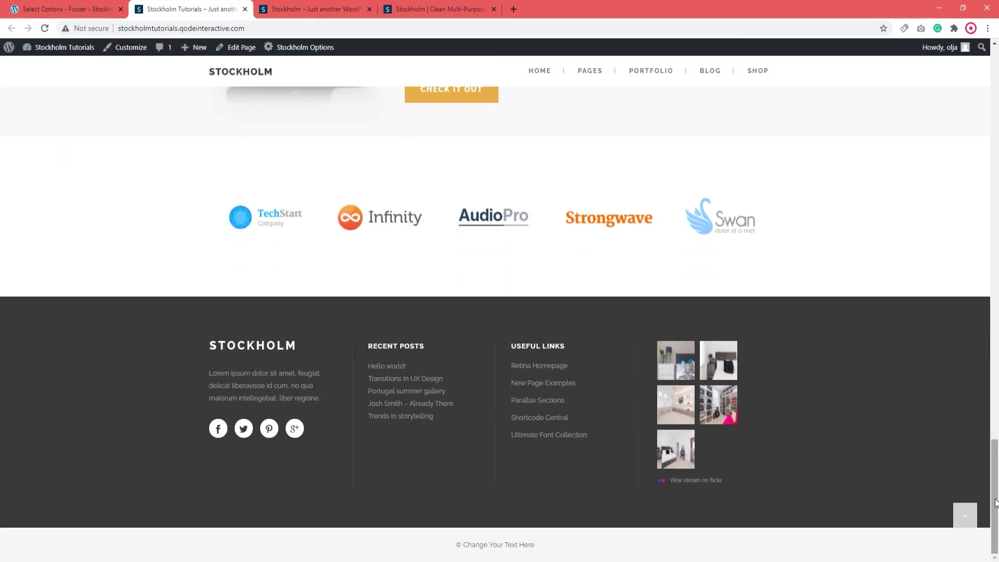